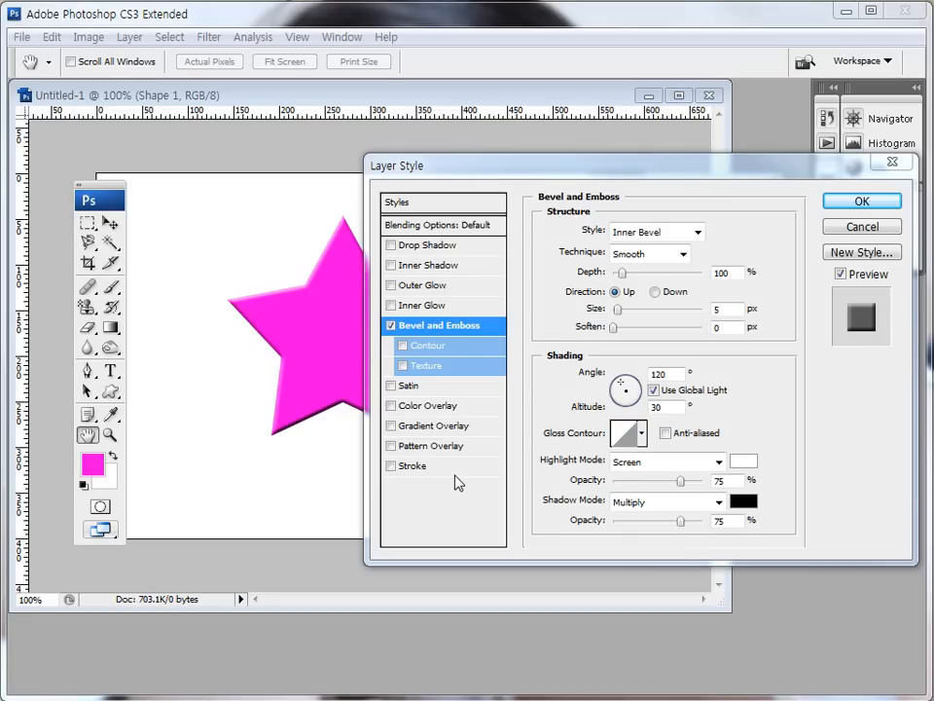
pyautogui.moveTo(613, 236); pyautogui.dragTo(703, 236)
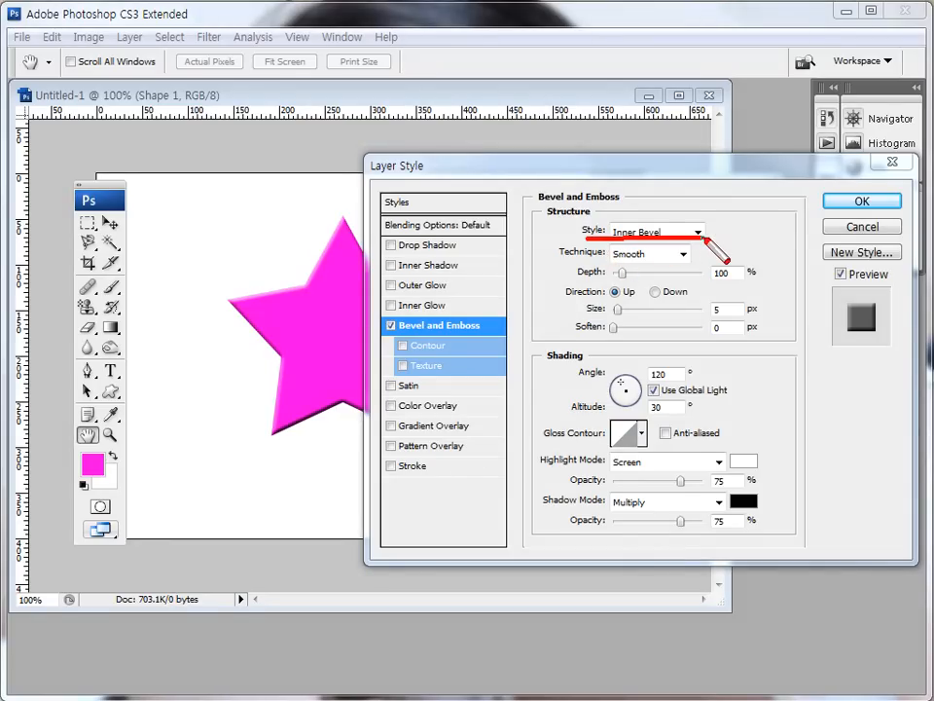
pyautogui.moveTo(550, 264); pyautogui.dragTo(683, 266)
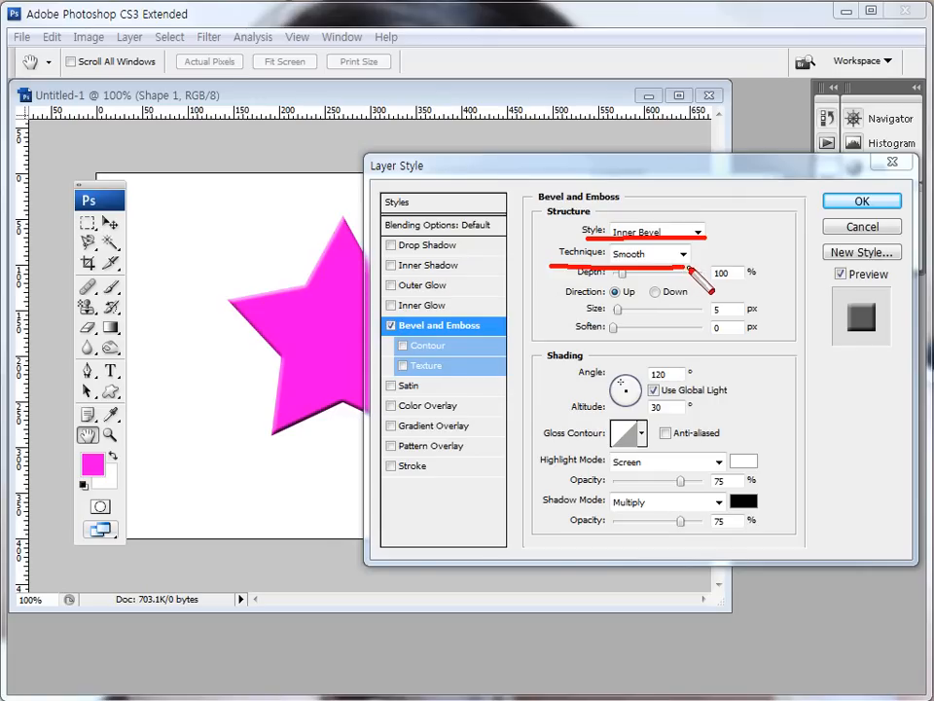
pyautogui.press('Escape')
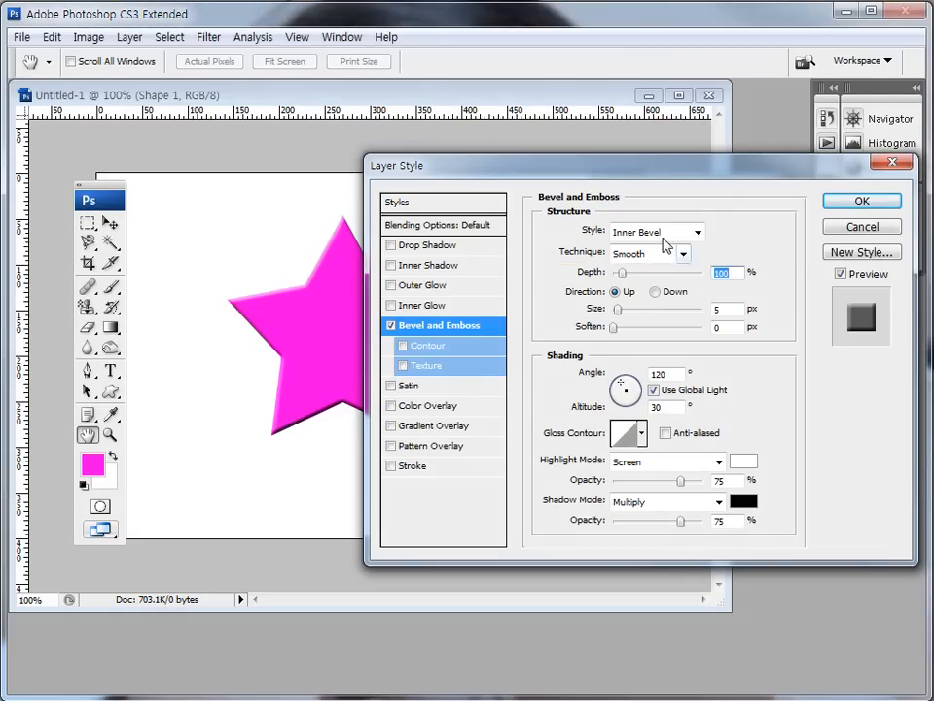
# Review the style and technique options of the star's bevel, keeping Inner Bevel and Smooth
pyautogui.click(697, 233)
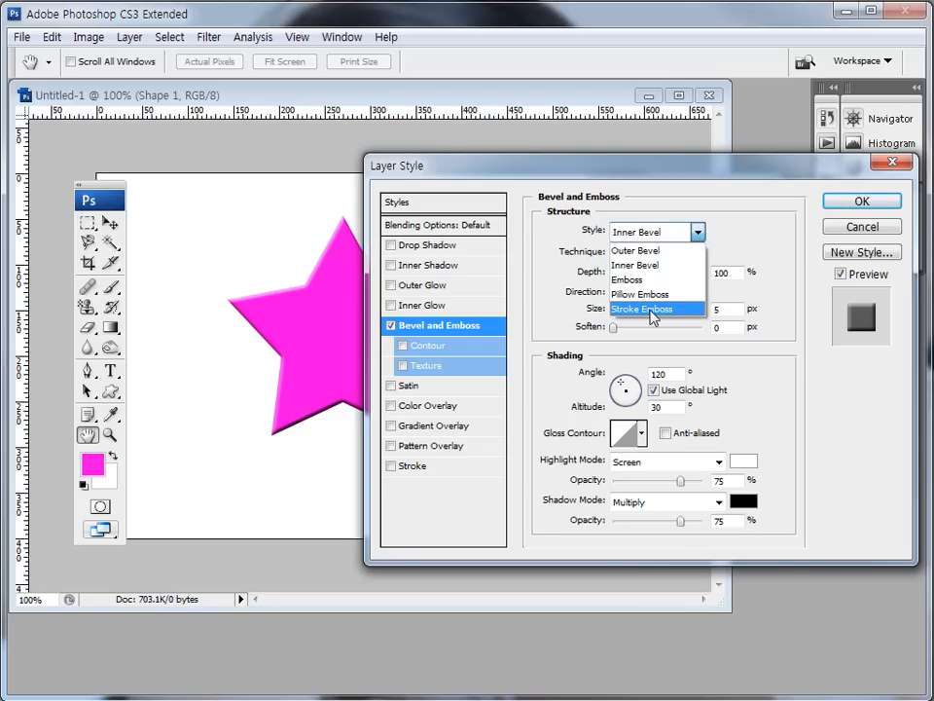
pyautogui.click(652, 266)
pyautogui.click(685, 255)
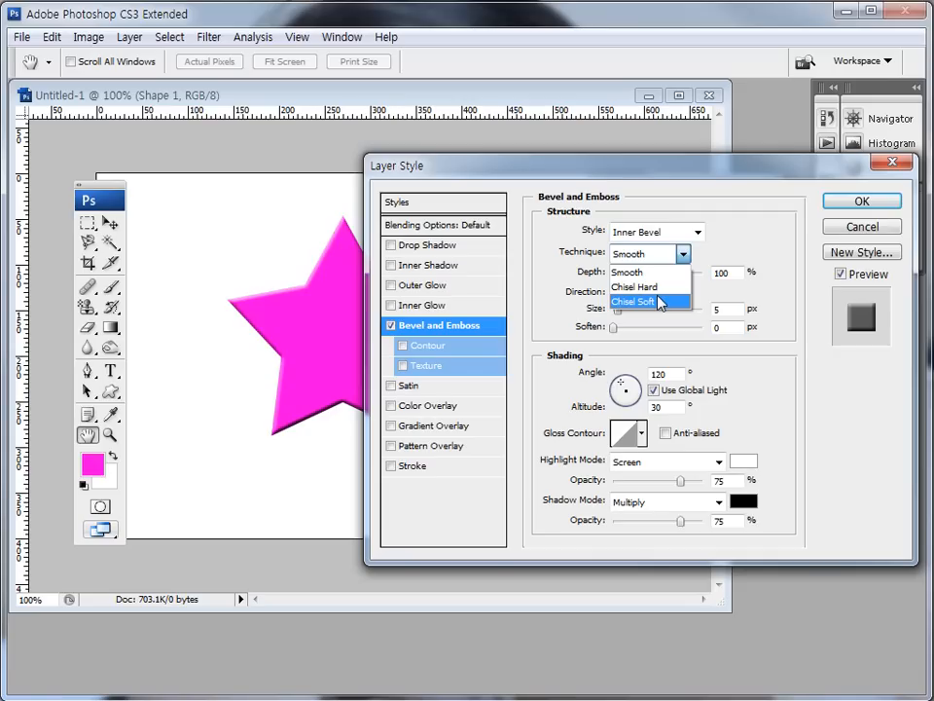
pyautogui.click(728, 293)
# Set the star's bevel depth to 205%, its size to 24 px and its soften value to 0 px
pyautogui.moveTo(621, 273)
pyautogui.mouseDown()
pyautogui.moveTo(634, 276)
pyautogui.moveTo(611, 281)
pyautogui.moveTo(639, 282)
pyautogui.moveTo(626, 273)
pyautogui.moveTo(653, 288)
pyautogui.moveTo(619, 274)
pyautogui.moveTo(650, 285)
pyautogui.moveTo(624, 274)
pyautogui.moveTo(644, 281)
pyautogui.moveTo(633, 282)
pyautogui.mouseUp()
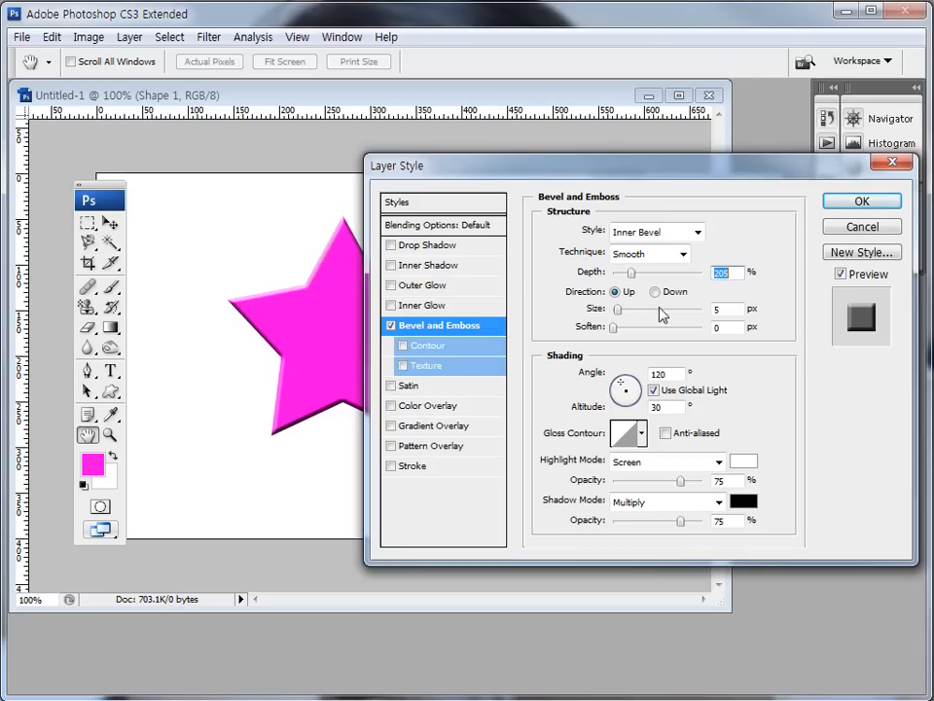
pyautogui.moveTo(617, 310)
pyautogui.mouseDown()
pyautogui.moveTo(658, 309)
pyautogui.moveTo(618, 309)
pyautogui.moveTo(638, 309)
pyautogui.moveTo(627, 309)
pyautogui.mouseUp()
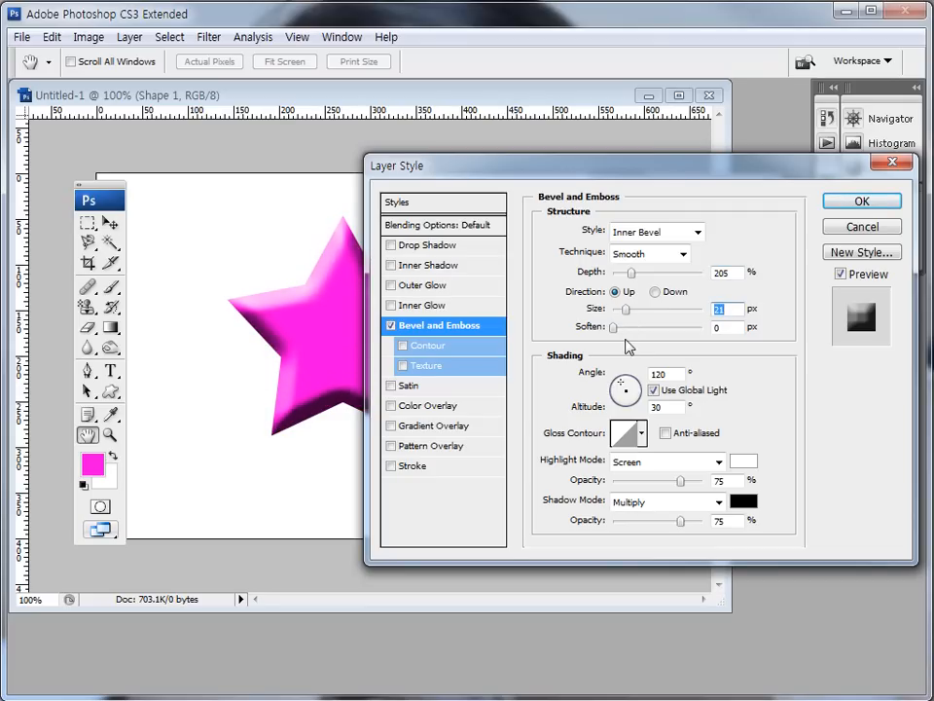
pyautogui.moveTo(619, 327)
pyautogui.mouseDown()
pyautogui.moveTo(630, 331)
pyautogui.moveTo(628, 310)
pyautogui.moveTo(619, 309)
pyautogui.moveTo(631, 332)
pyautogui.moveTo(625, 309)
pyautogui.moveTo(626, 327)
pyautogui.moveTo(688, 334)
pyautogui.moveTo(604, 335)
pyautogui.mouseUp()
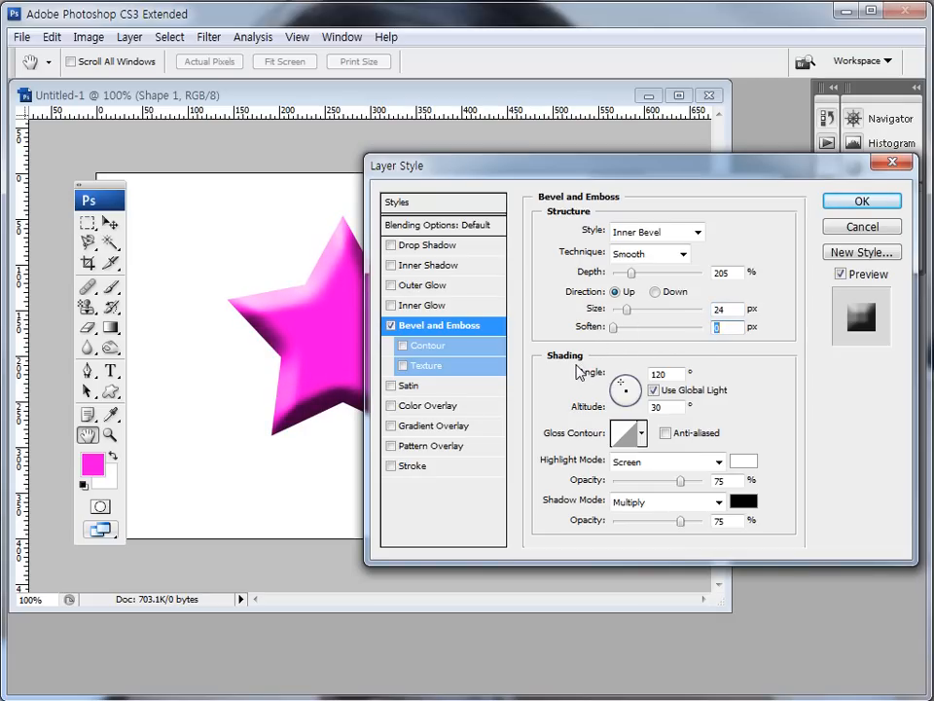
pyautogui.hotkey('ctrl', 'shift', 'd')
pyautogui.moveTo(535, 347)
pyautogui.mouseDown()
pyautogui.moveTo(796, 351)
pyautogui.moveTo(814, 493)
pyautogui.moveTo(790, 544)
pyautogui.moveTo(568, 550)
pyautogui.moveTo(535, 485)
pyautogui.moveTo(537, 346)
pyautogui.mouseUp()
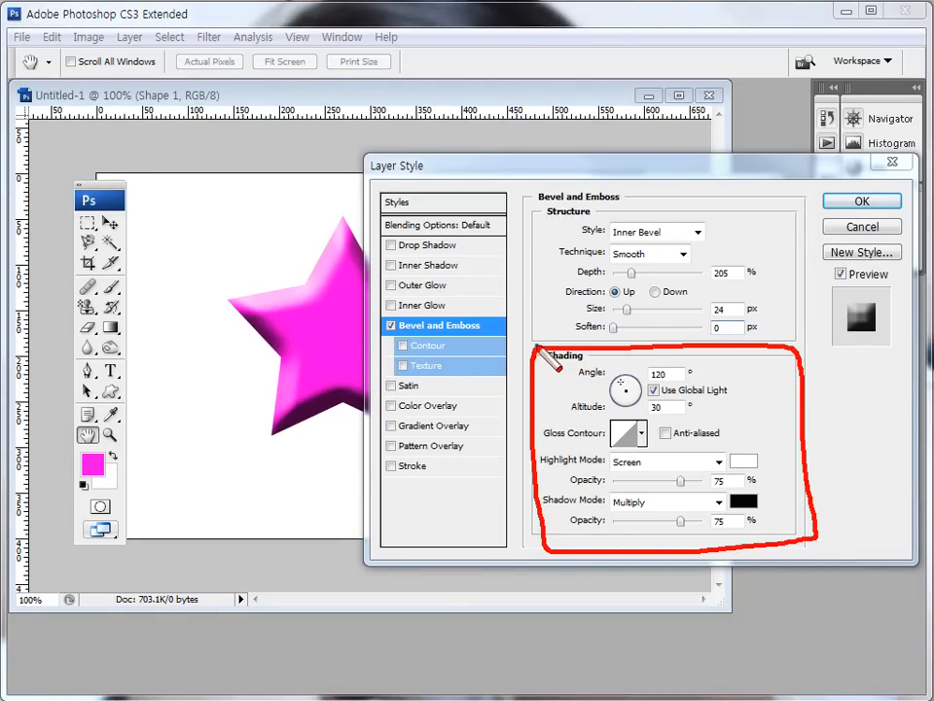
pyautogui.press('Escape')
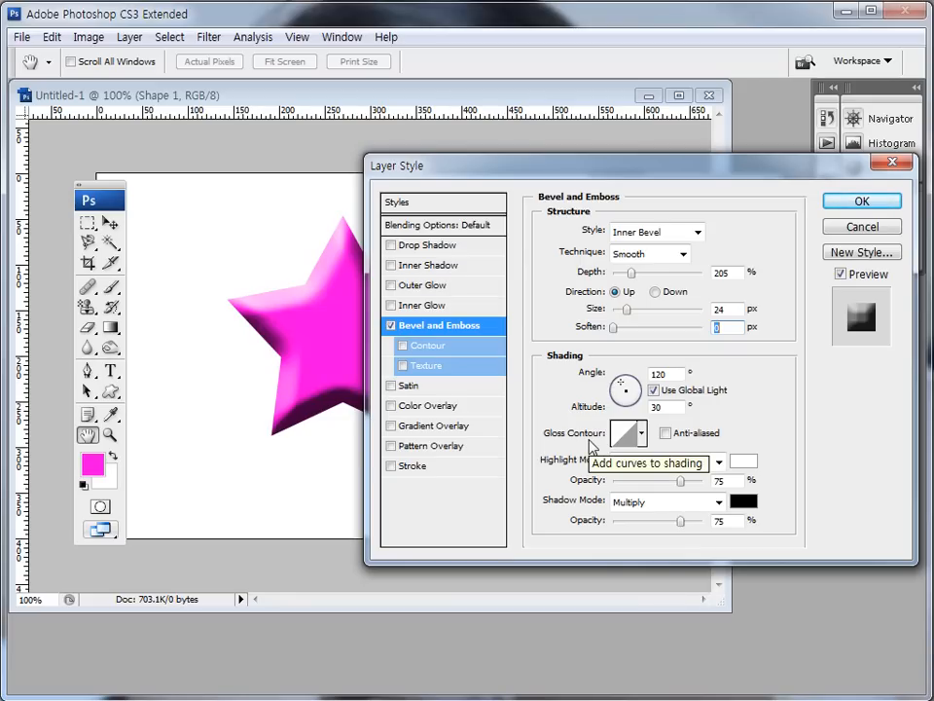
# Look over the gloss contour presets available for the bevel's shading
pyautogui.click(642, 437)
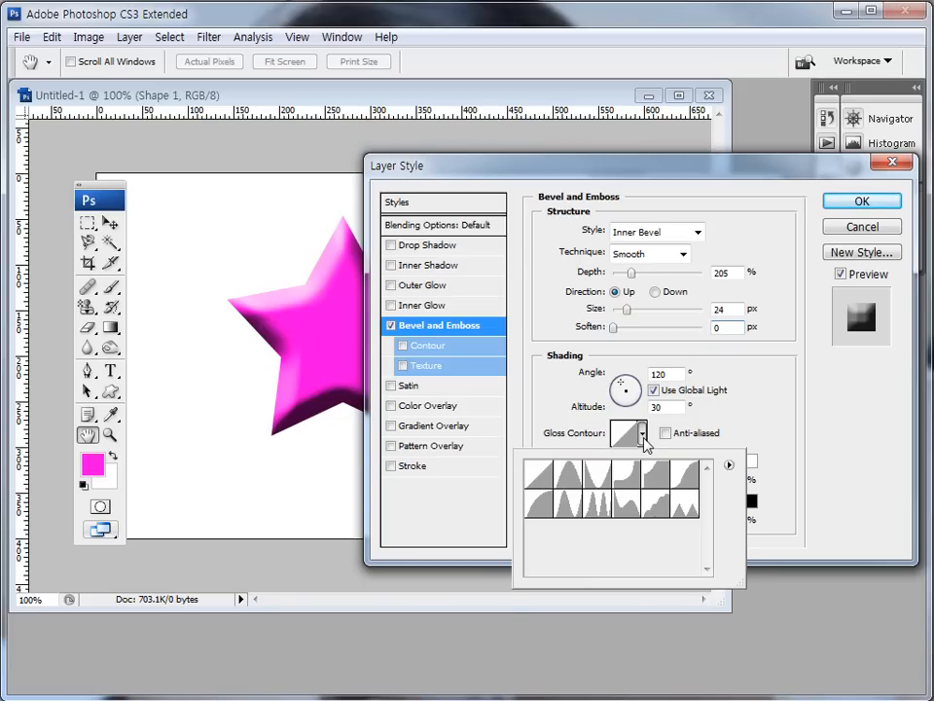
pyautogui.click(642, 437)
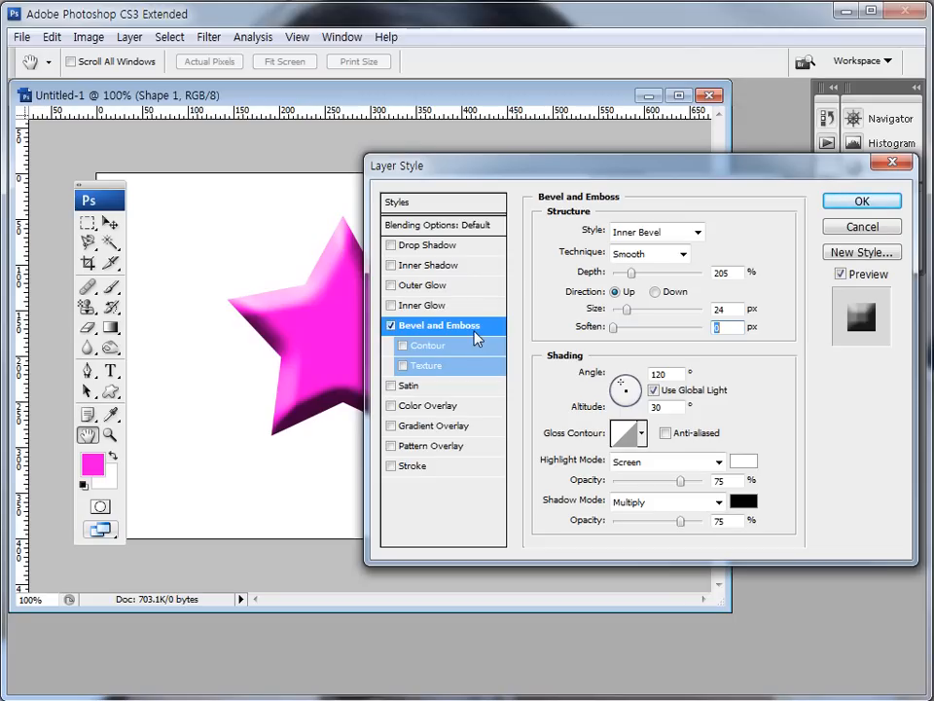
pyautogui.hotkey('ctrl', '2')
pyautogui.moveTo(542, 448)
pyautogui.mouseDown()
pyautogui.moveTo(545, 494)
pyautogui.moveTo(737, 484)
pyautogui.moveTo(756, 451)
pyautogui.moveTo(603, 454)
pyautogui.mouseUp()
pyautogui.moveTo(540, 487)
pyautogui.mouseDown()
pyautogui.moveTo(556, 529)
pyautogui.moveTo(751, 527)
pyautogui.moveTo(766, 505)
pyautogui.moveTo(760, 487)
pyautogui.moveTo(526, 493)
pyautogui.moveTo(509, 524)
pyautogui.mouseUp()
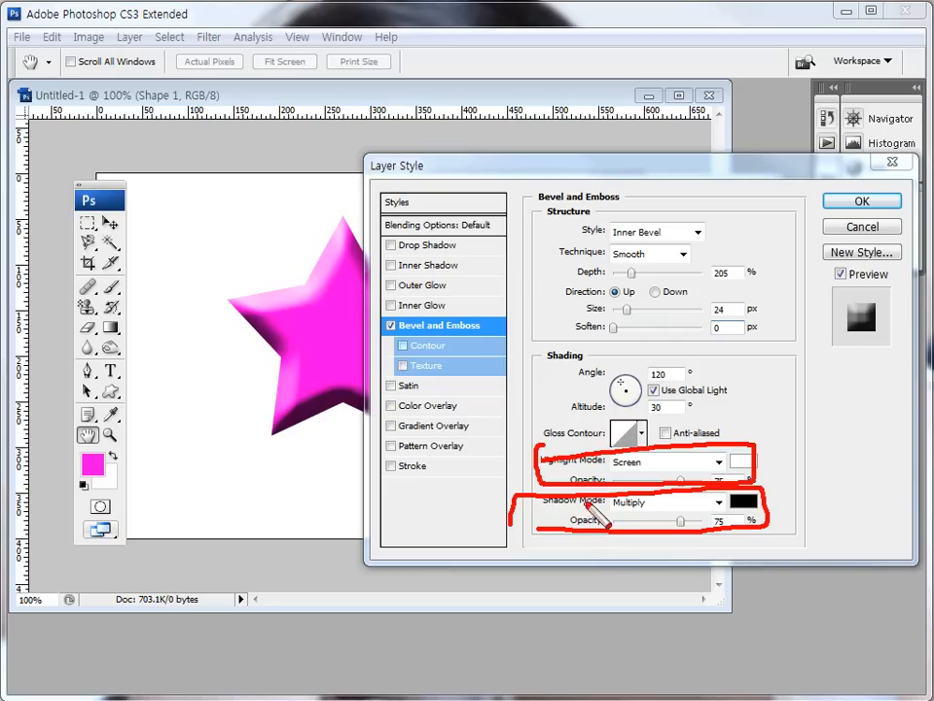
pyautogui.press('Escape')
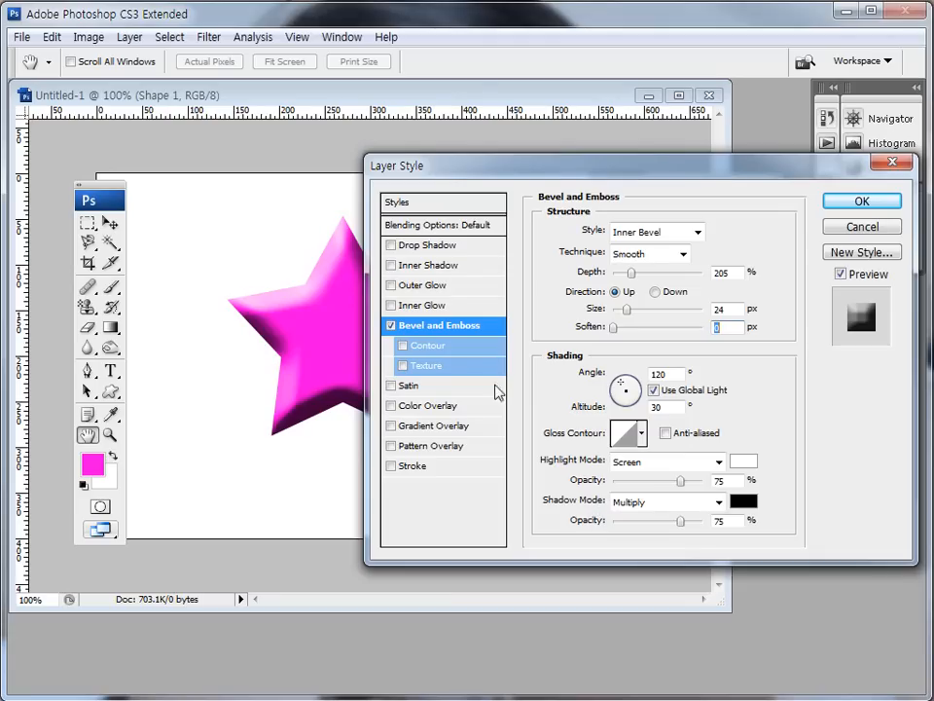
# Enable the Contour and Texture options of the star's Bevel and Emboss effect
pyautogui.click(443, 348)
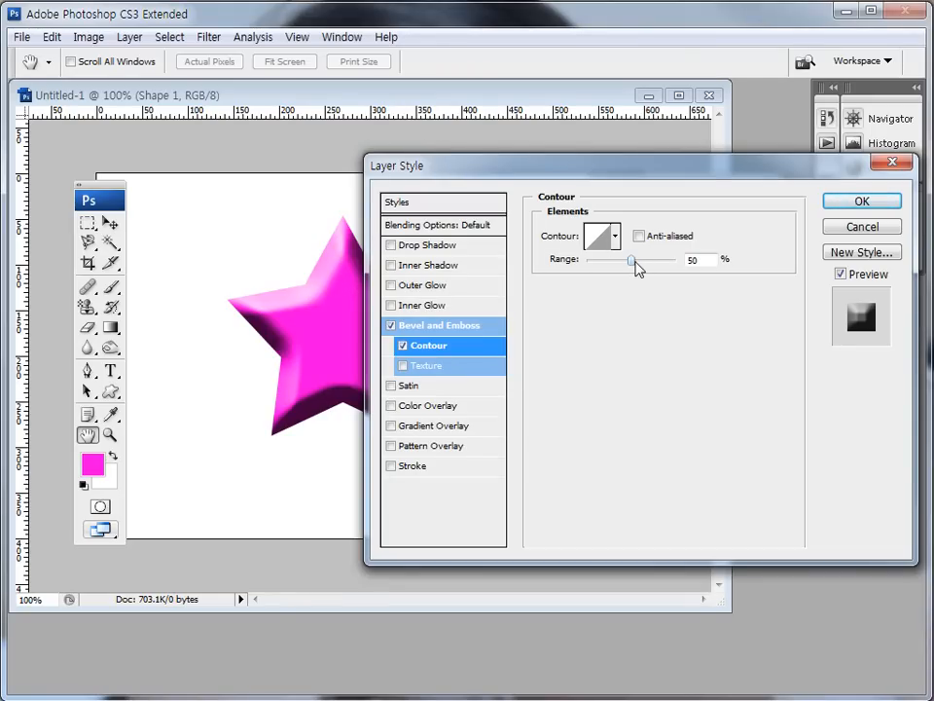
pyautogui.click(441, 369)
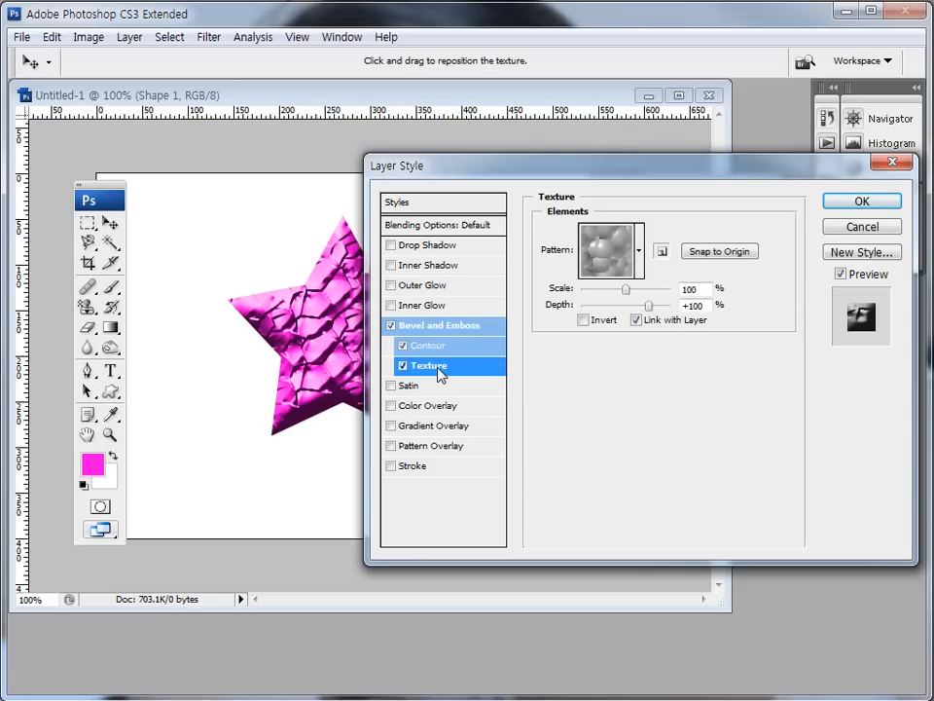
# Try several patterns for the star's bevel texture, finishing on the first preset with the bubble pattern
pyautogui.click(638, 250)
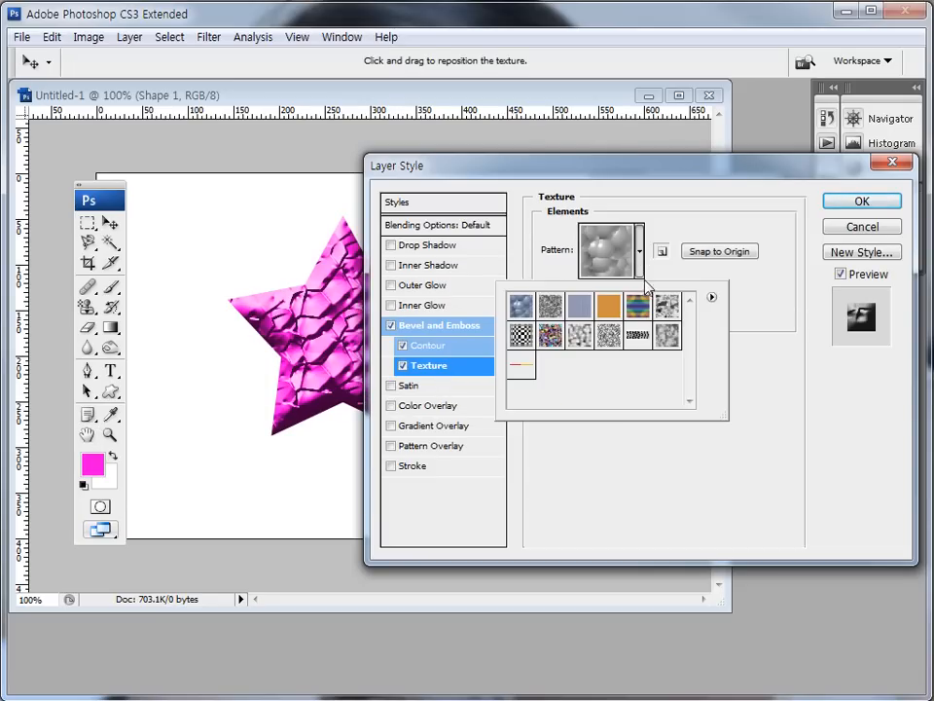
pyautogui.click(550, 336)
pyautogui.click(549, 306)
pyautogui.click(580, 336)
pyautogui.click(609, 336)
pyautogui.click(578, 307)
pyautogui.click(550, 306)
pyautogui.click(520, 306)
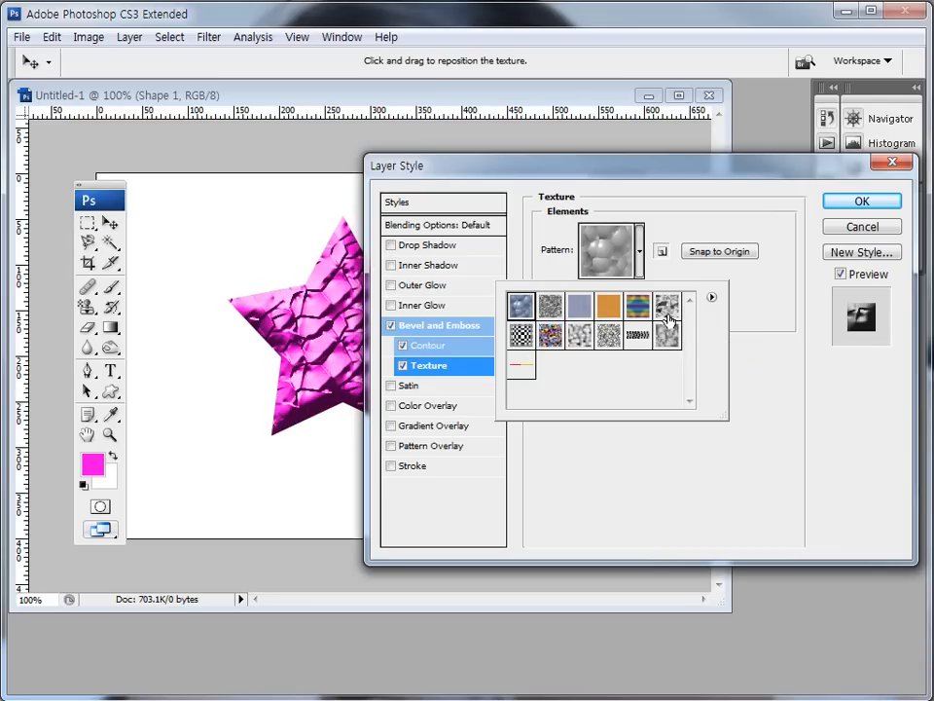
# Turn off the star's Texture and Contour options and the whole Bevel and Emboss effect
pyautogui.click(401, 366)
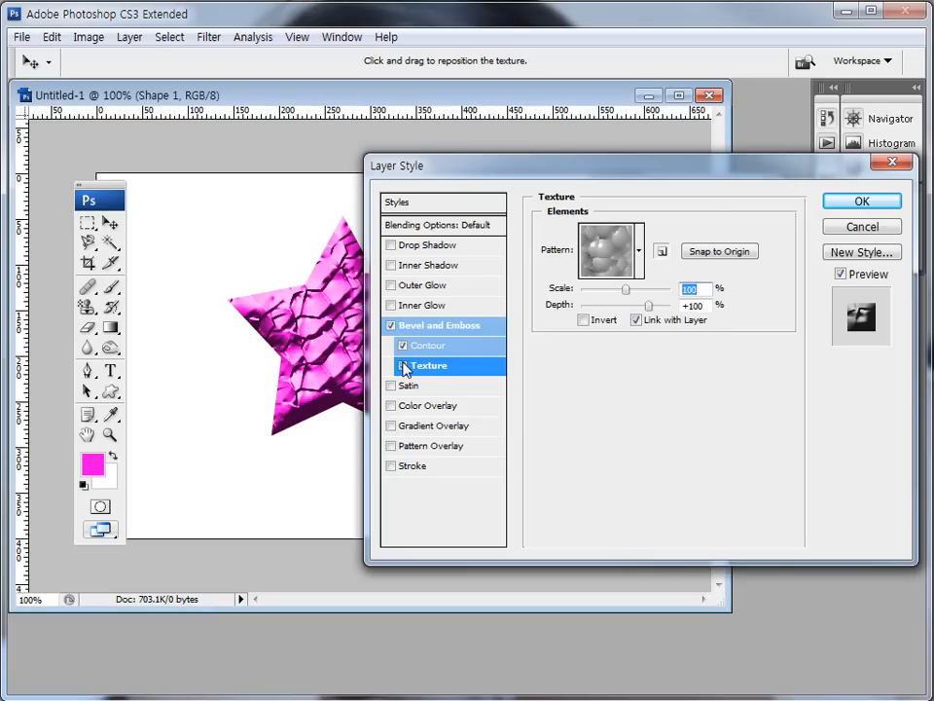
pyautogui.click(402, 366)
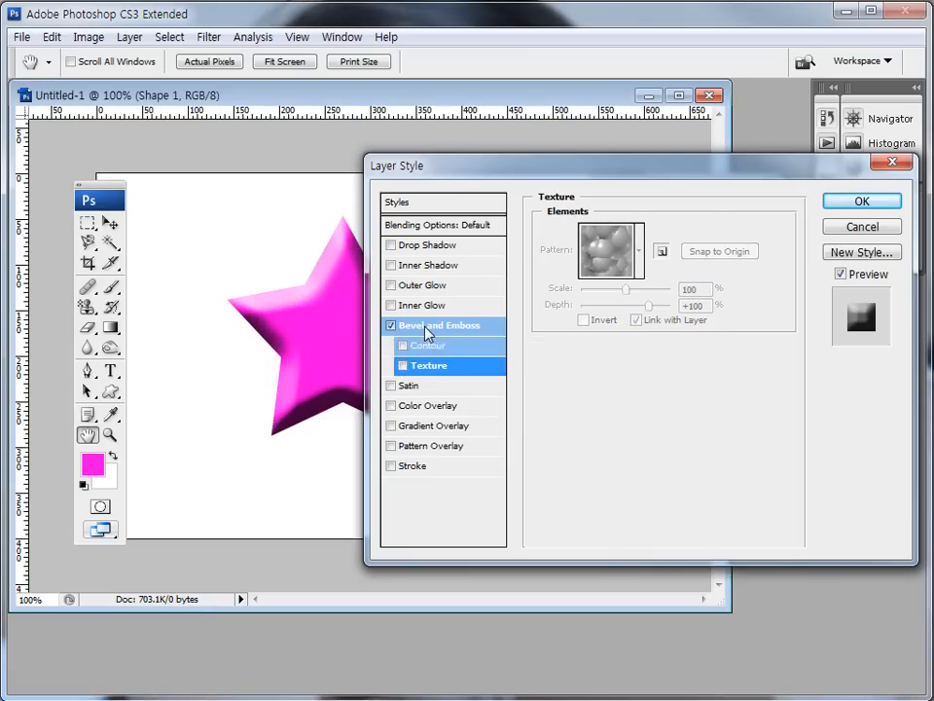
pyautogui.click(425, 329)
pyautogui.click(390, 326)
# Try the Satin effect on the star with Multiply blending at 48% opacity, and switch the effect off again
pyautogui.click(401, 387)
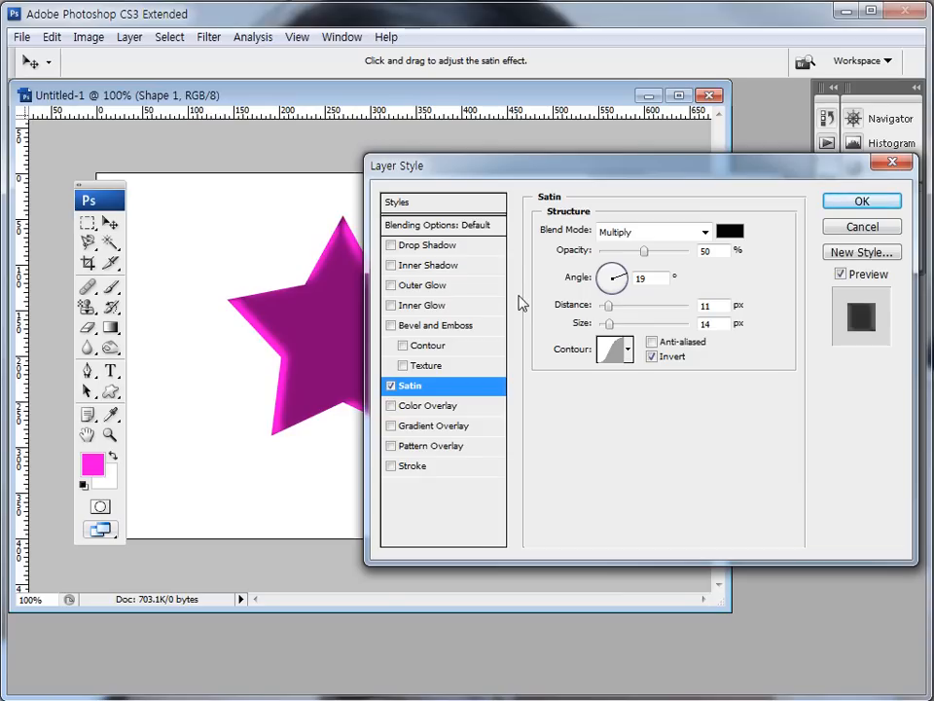
pyautogui.click(706, 233)
pyautogui.click(709, 234)
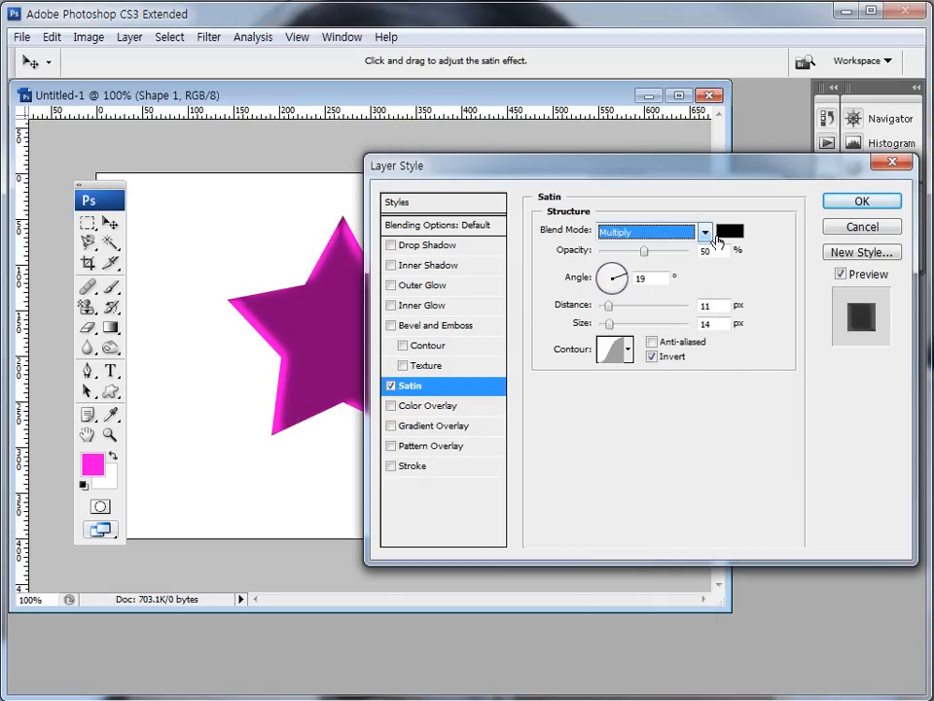
pyautogui.moveTo(645, 257)
pyautogui.mouseDown()
pyautogui.moveTo(659, 259)
pyautogui.moveTo(645, 261)
pyautogui.mouseUp()
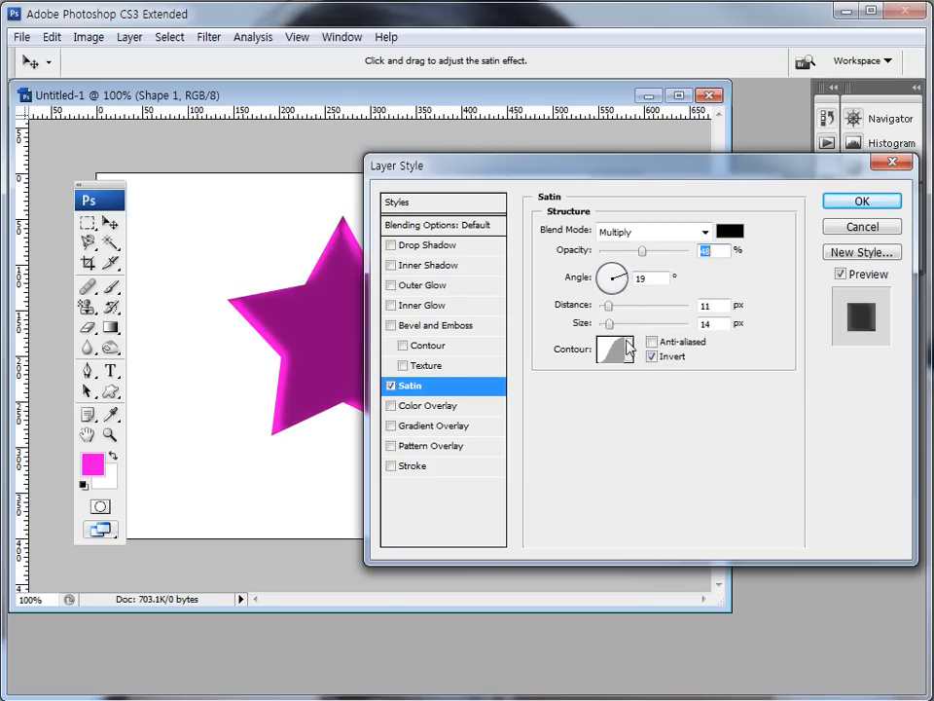
pyautogui.click(391, 385)
# Try a red Color Overlay on the star and replace it with a Gradient Overlay
pyautogui.click(438, 413)
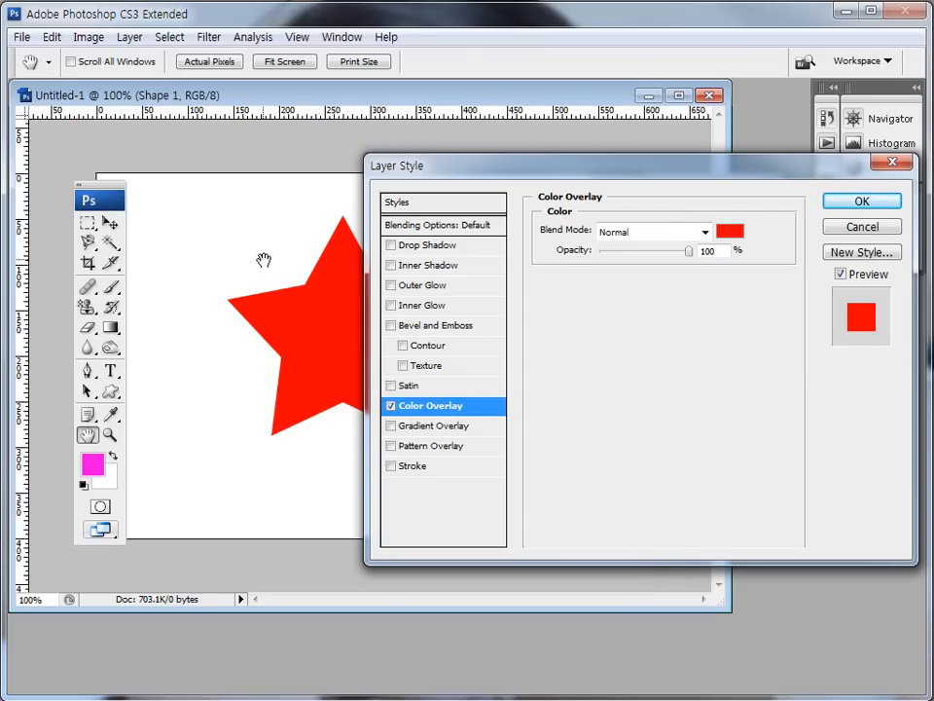
pyautogui.click(391, 407)
pyautogui.click(426, 436)
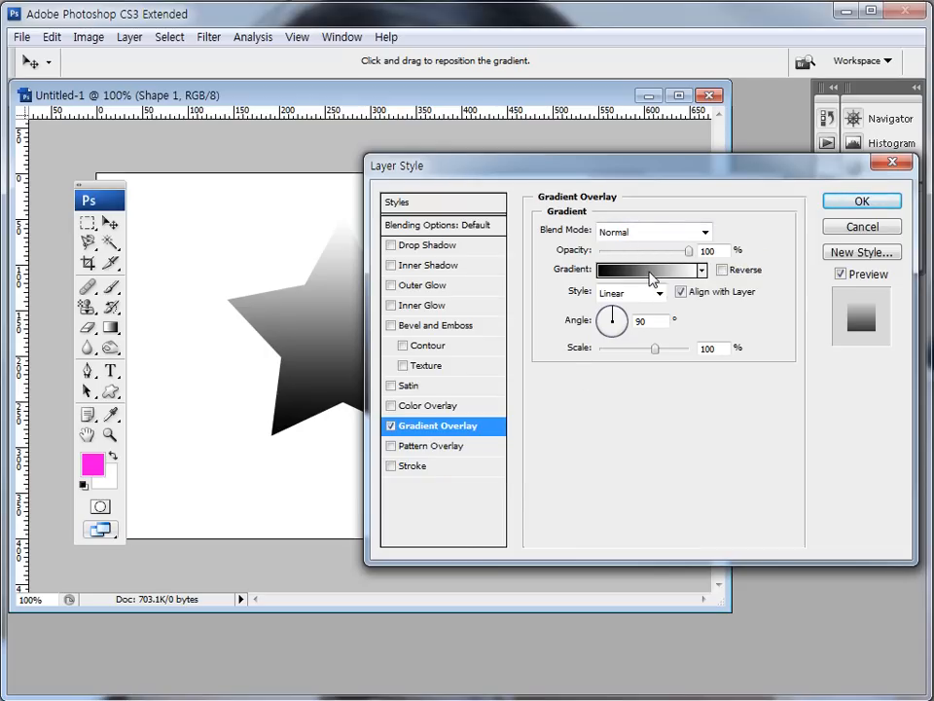
pyautogui.hotkey('ctrl', '2')
pyautogui.moveTo(596, 279); pyautogui.dragTo(696, 278)
pyautogui.press('Escape')
pyautogui.hotkey('ctrl', '2')
pyautogui.moveTo(120, 348)
pyautogui.mouseDown()
pyautogui.moveTo(97, 325)
pyautogui.moveTo(119, 347)
pyautogui.mouseUp()
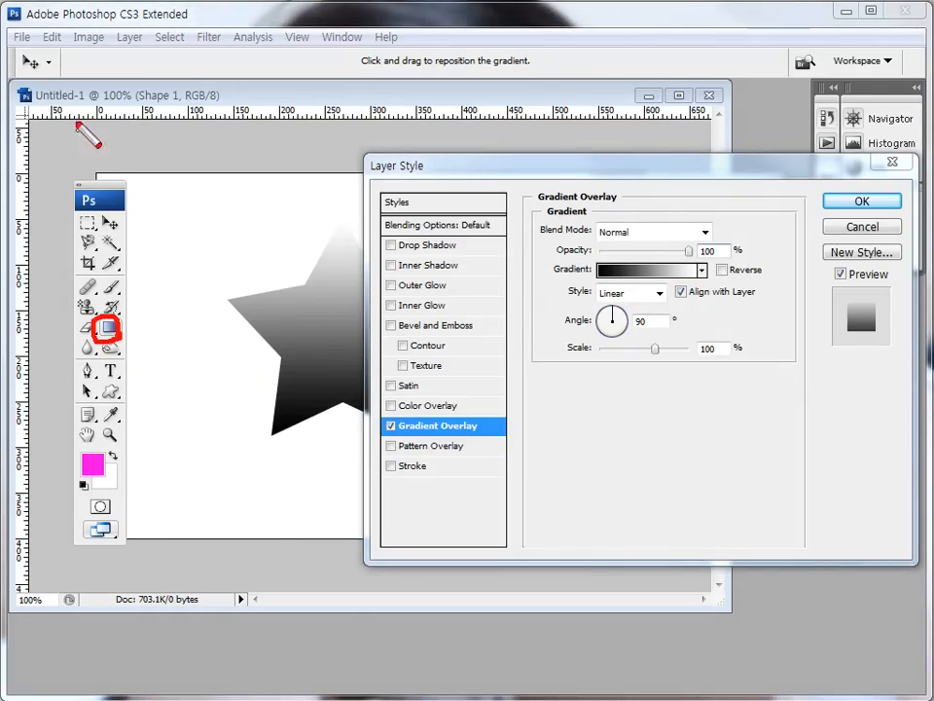
pyautogui.moveTo(56, 77)
pyautogui.mouseDown()
pyautogui.moveTo(185, 70)
pyautogui.moveTo(123, 44)
pyautogui.moveTo(67, 78)
pyautogui.mouseUp()
pyautogui.press('Escape')
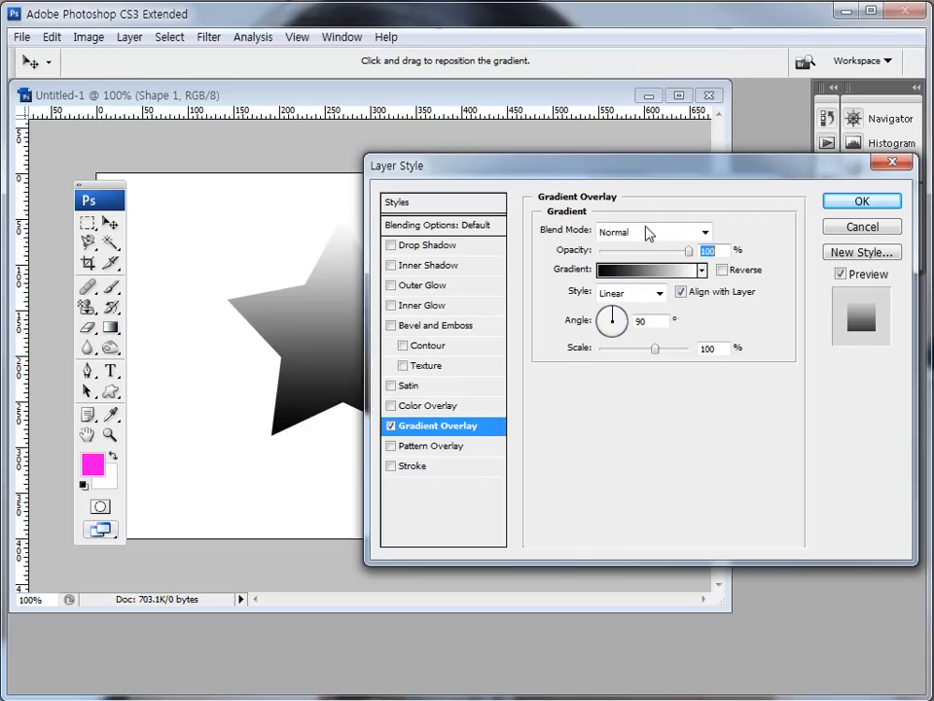
# Open the overlay's black-to-white gradient in the Gradient Editor
pyautogui.click(632, 274)
pyautogui.moveTo(421, 163); pyautogui.dragTo(448, 158)
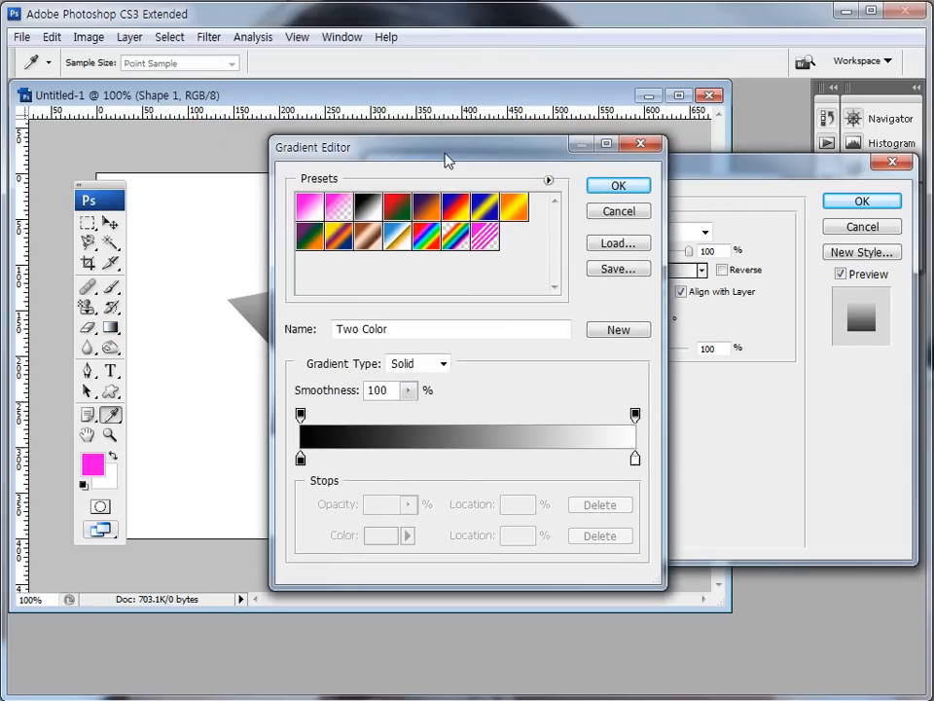
pyautogui.hotkey('ctrl', '2')
pyautogui.moveTo(315, 478); pyautogui.dragTo(310, 453)
pyautogui.moveTo(642, 450)
pyautogui.mouseDown()
pyautogui.moveTo(629, 453)
pyautogui.moveTo(642, 449)
pyautogui.mouseUp()
pyautogui.moveTo(445, 456)
pyautogui.mouseDown()
pyautogui.moveTo(444, 467)
pyautogui.moveTo(446, 456)
pyautogui.mouseUp()
pyautogui.moveTo(517, 470); pyautogui.dragTo(526, 463)
pyautogui.moveTo(342, 412); pyautogui.dragTo(336, 418)
pyautogui.moveTo(630, 407)
pyautogui.mouseDown()
pyautogui.moveTo(623, 424)
pyautogui.moveTo(629, 407)
pyautogui.mouseUp()
pyautogui.press('Escape')
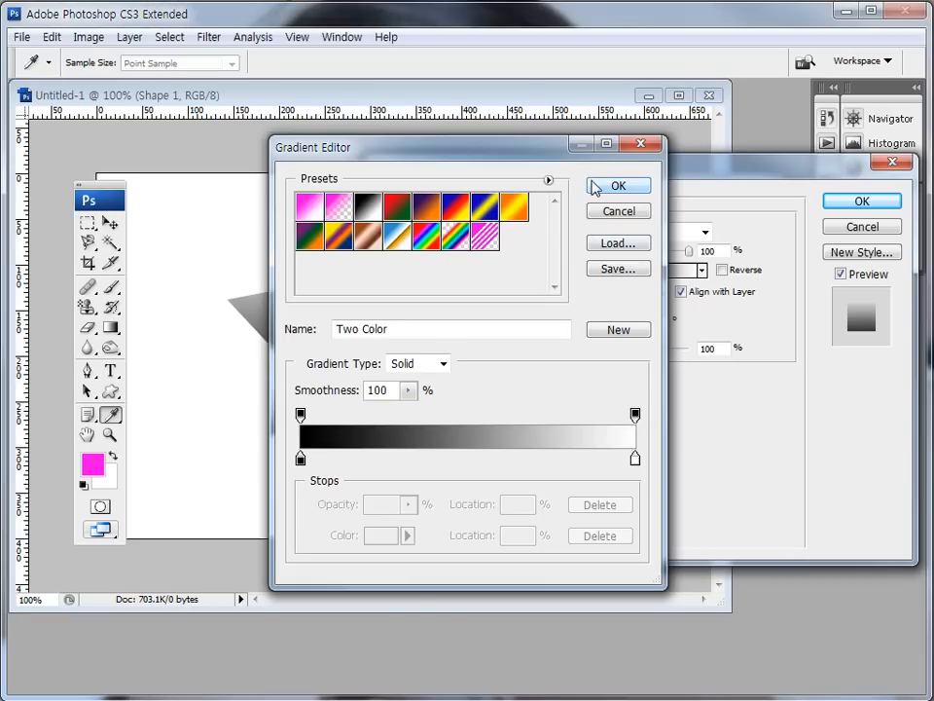
# Accept the black-to-white gradient and review the overlay's gradient style options, keeping Linear
pyautogui.click(603, 189)
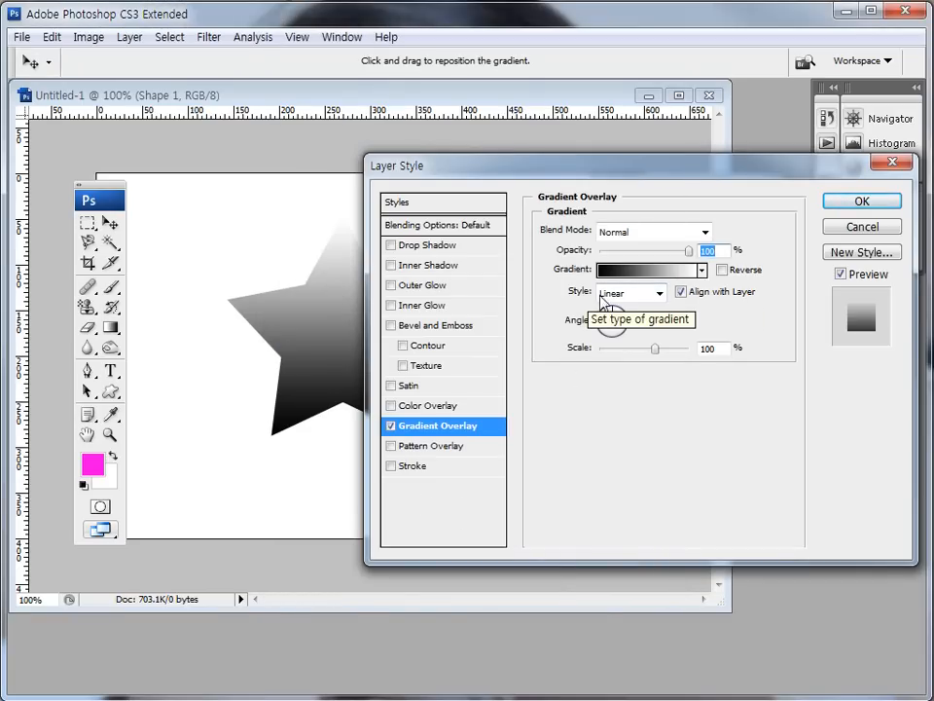
pyautogui.click(658, 294)
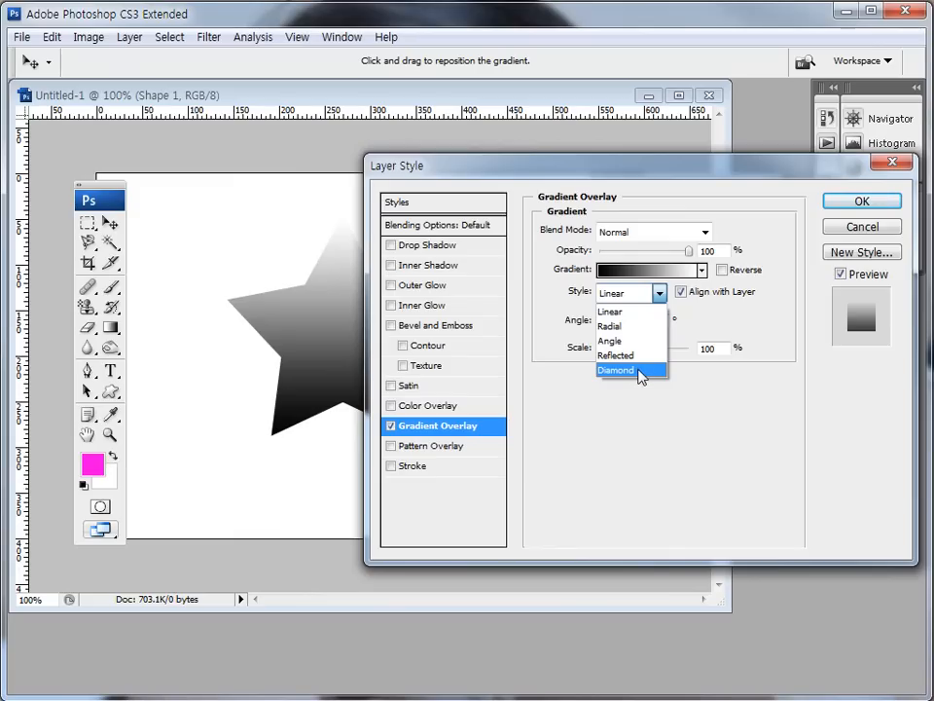
pyautogui.click(694, 313)
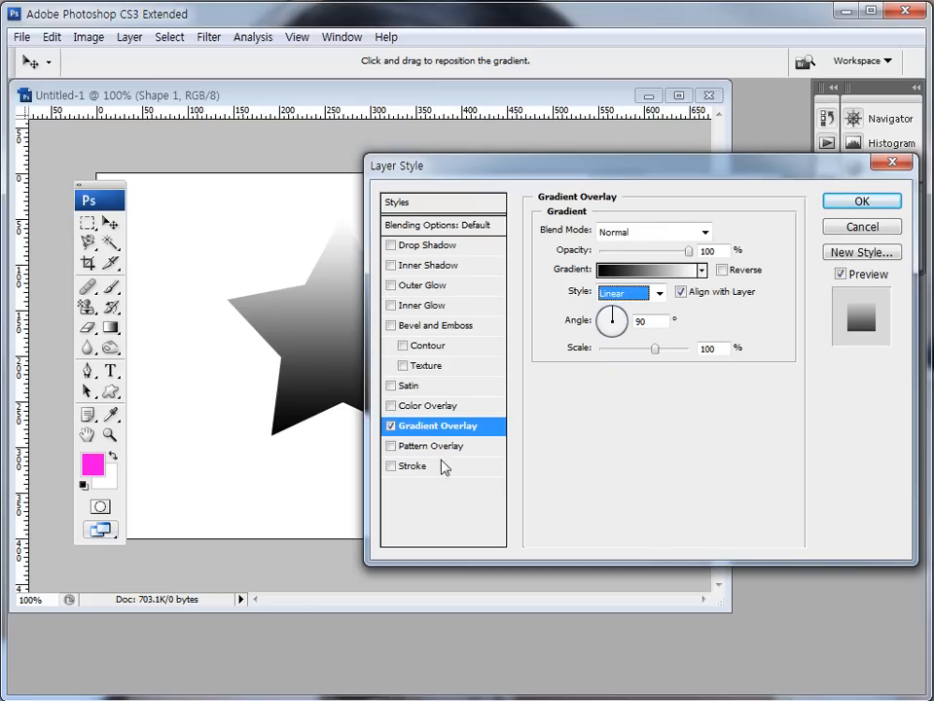
# Replace the star's Gradient Overlay with a Pattern Overlay and look over the available patterns, keeping the blue bubble pattern
pyautogui.click(391, 425)
pyautogui.click(425, 446)
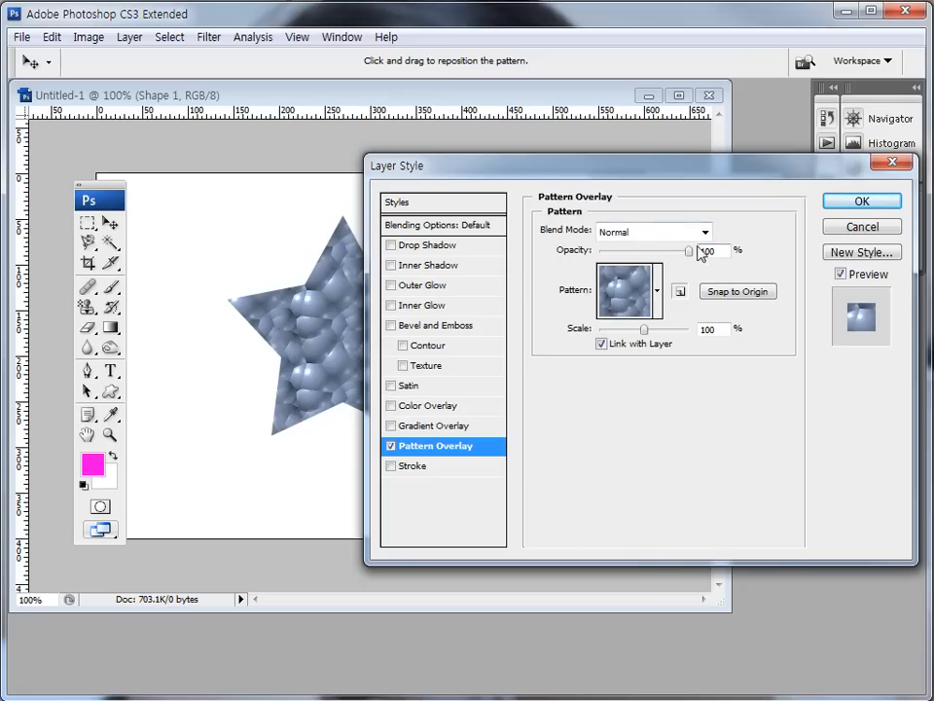
pyautogui.click(657, 290)
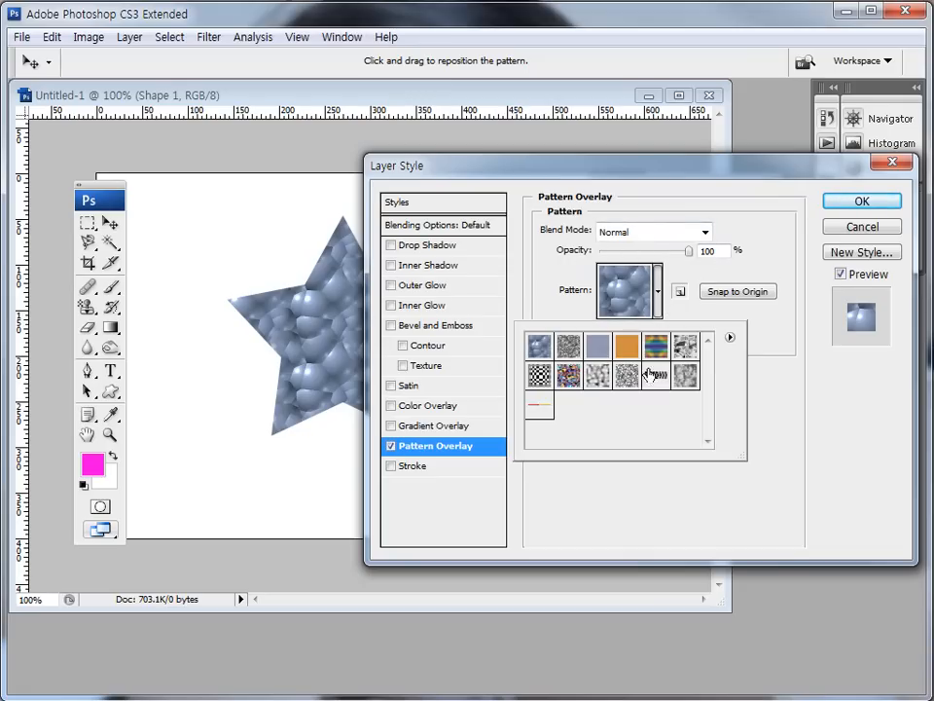
pyautogui.click(767, 335)
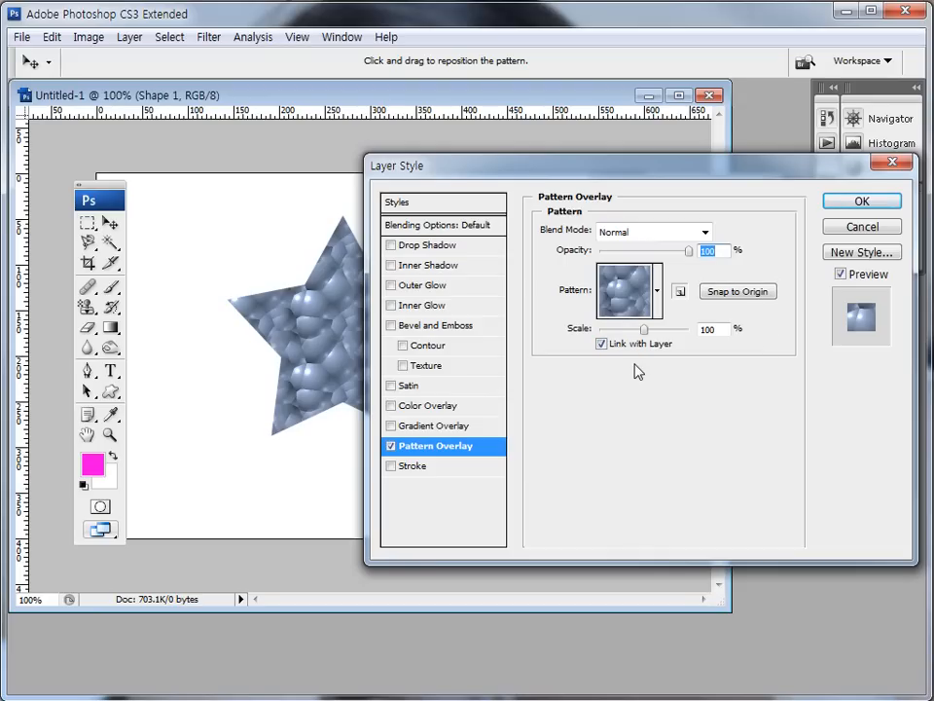
# Replace the star's Pattern Overlay with a Stroke coloured blue #1200ff and 7 px in size
pyautogui.click(390, 446)
pyautogui.click(414, 466)
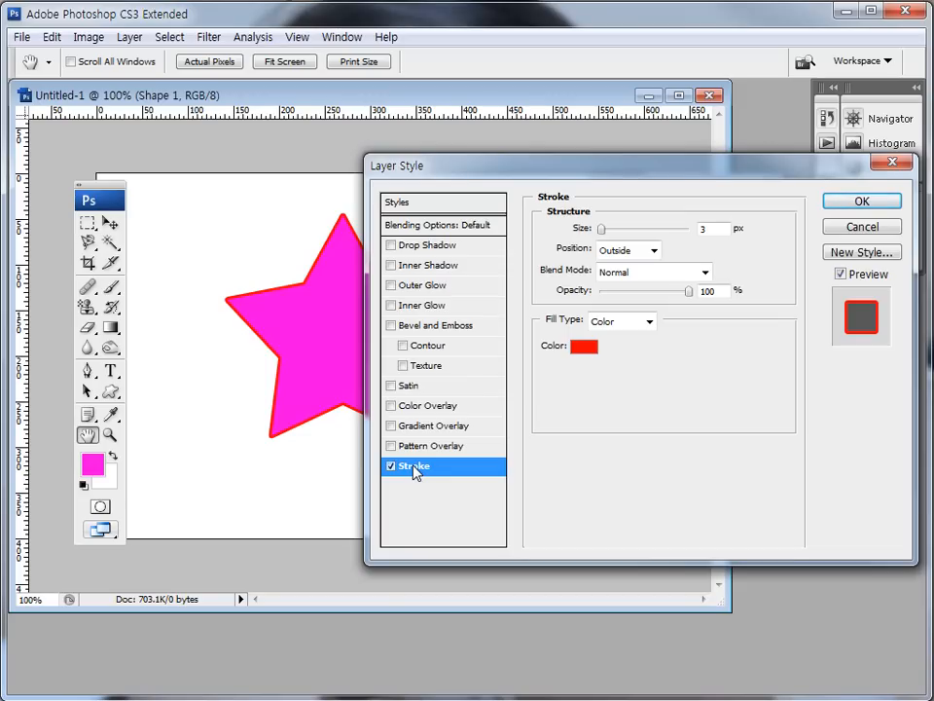
pyautogui.click(584, 346)
pyautogui.click(451, 309)
pyautogui.click(440, 232)
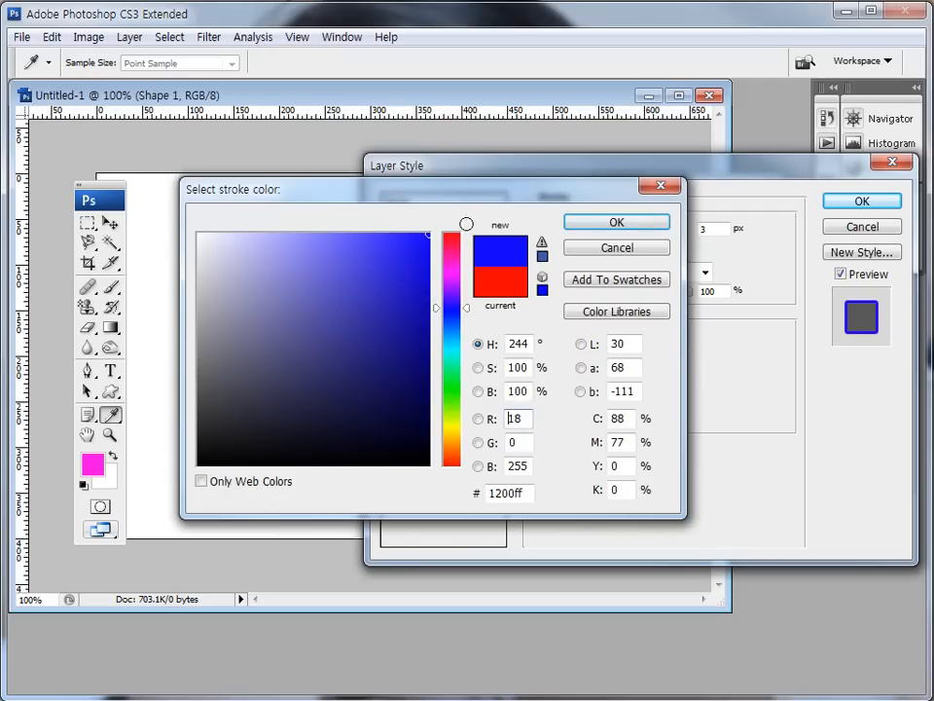
pyautogui.click(617, 222)
pyautogui.moveTo(605, 230)
pyautogui.mouseDown()
pyautogui.moveTo(651, 236)
pyautogui.moveTo(606, 234)
pyautogui.mouseUp()
# Try the Inside and Center positions for the star's stroke, and set the position back to Outside
pyautogui.click(655, 252)
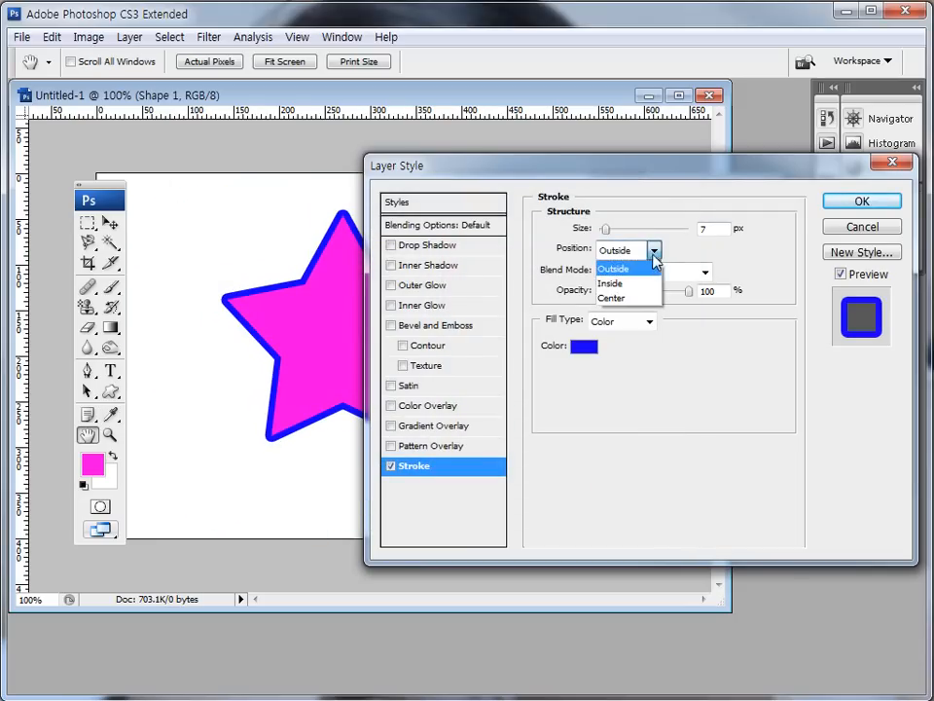
pyautogui.click(631, 284)
pyautogui.click(654, 252)
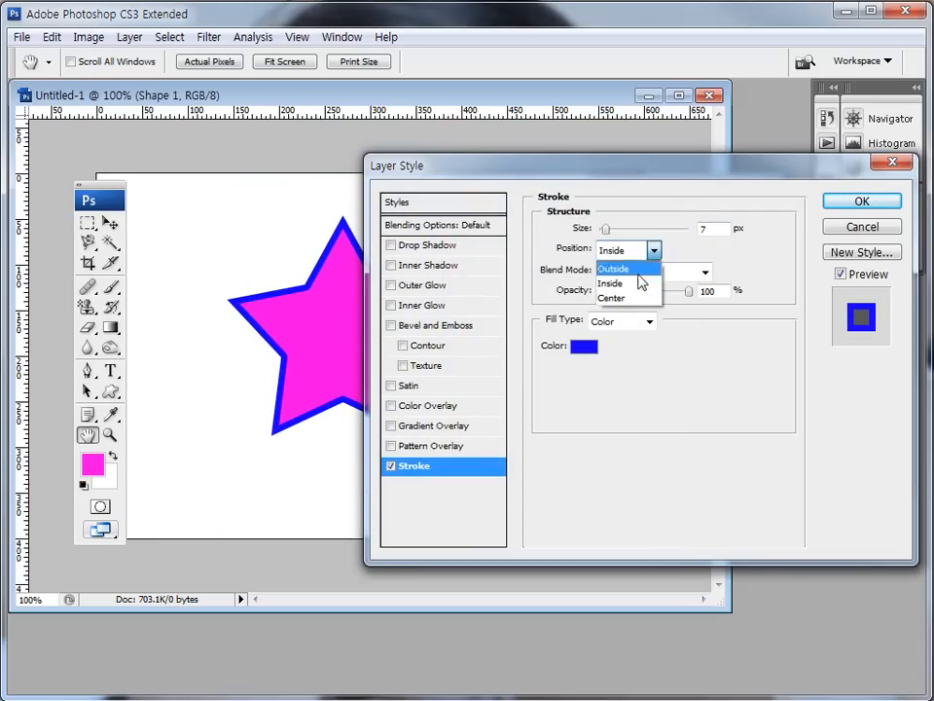
pyautogui.click(631, 302)
pyautogui.click(652, 252)
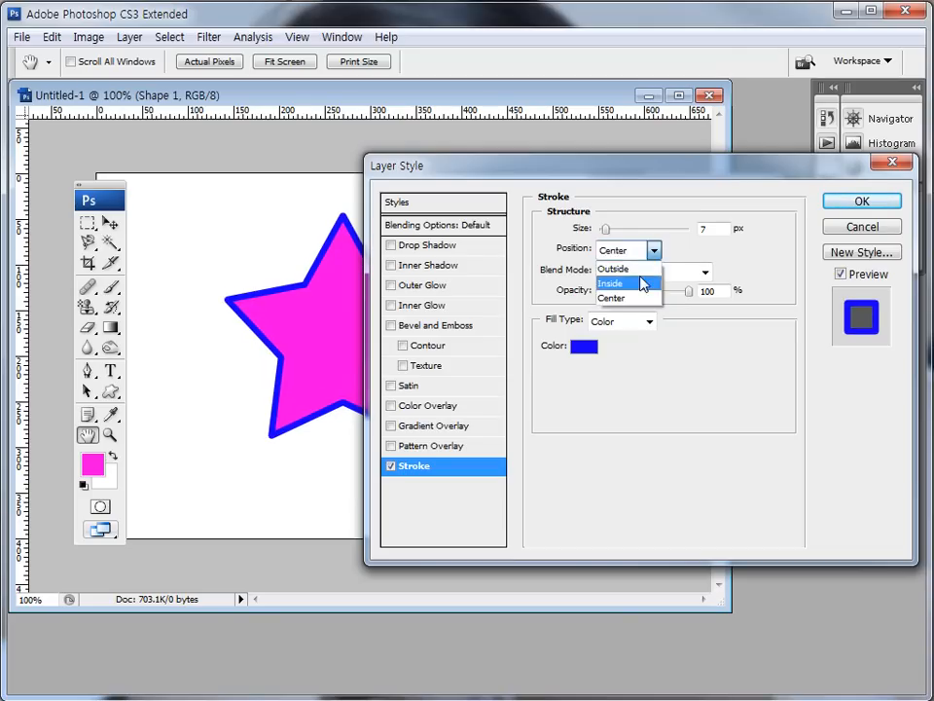
pyautogui.click(642, 270)
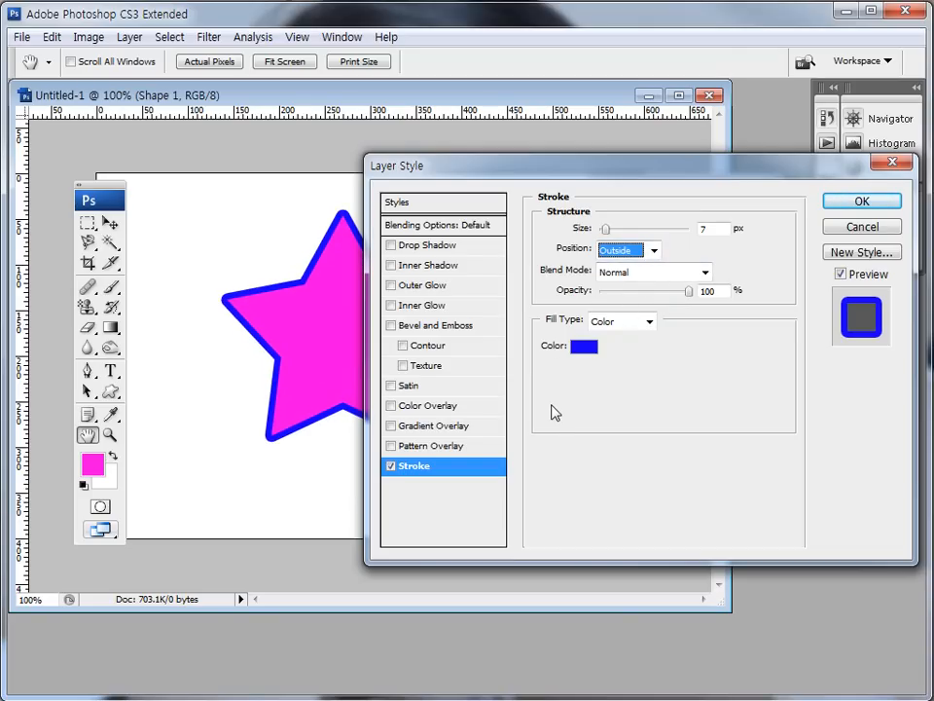
# Replace the star's Stroke with a Drop Shadow of distance 11 px, spread 11% and size 18 px, and apply the style
pyautogui.click(392, 466)
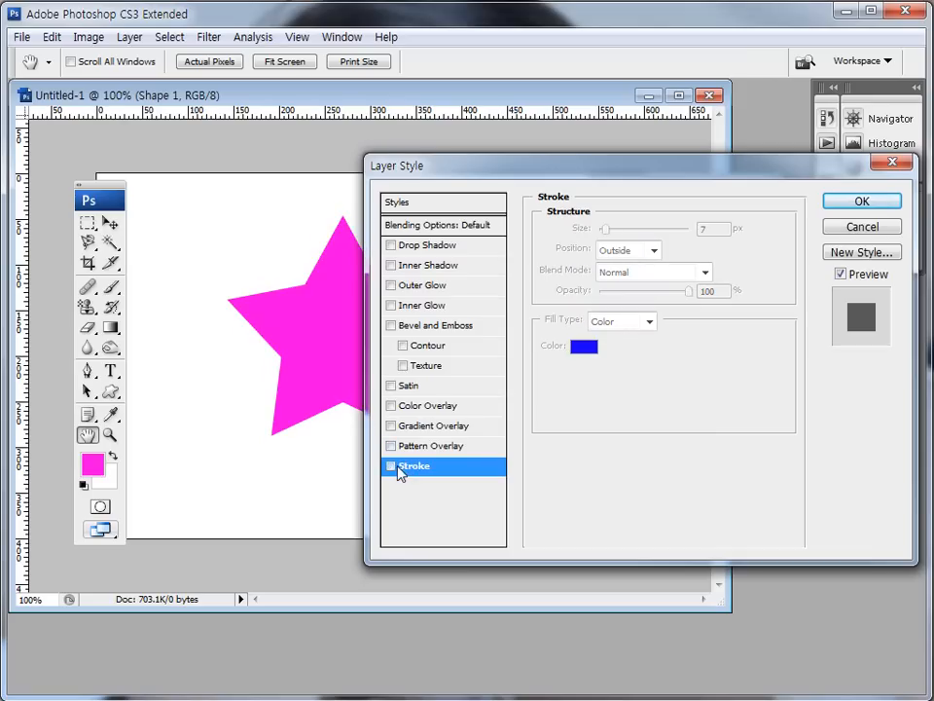
pyautogui.moveTo(459, 172); pyautogui.dragTo(441, 154)
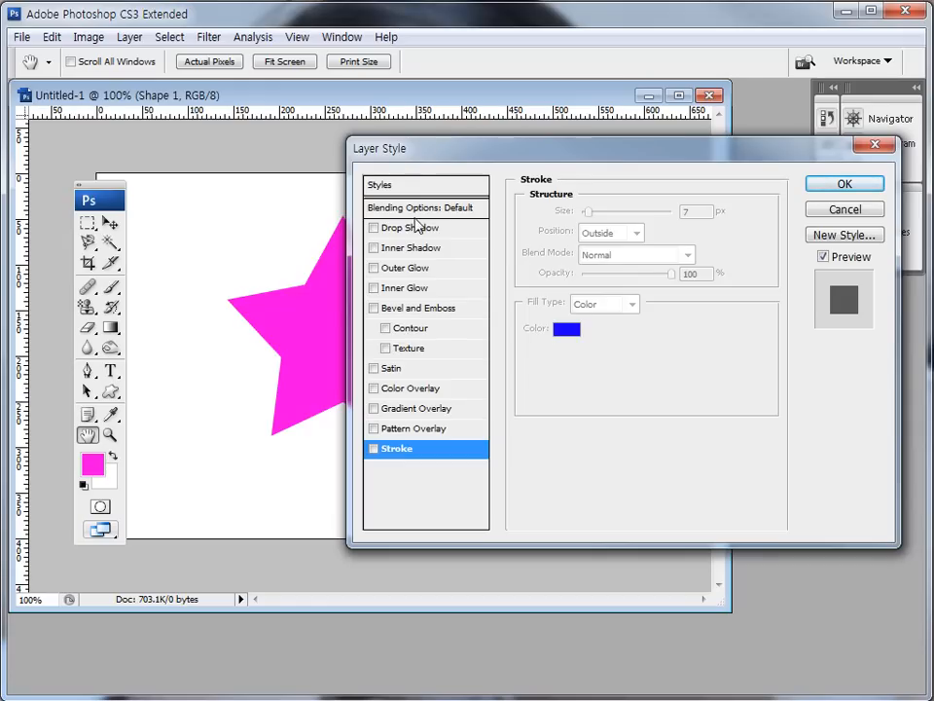
pyautogui.click(413, 232)
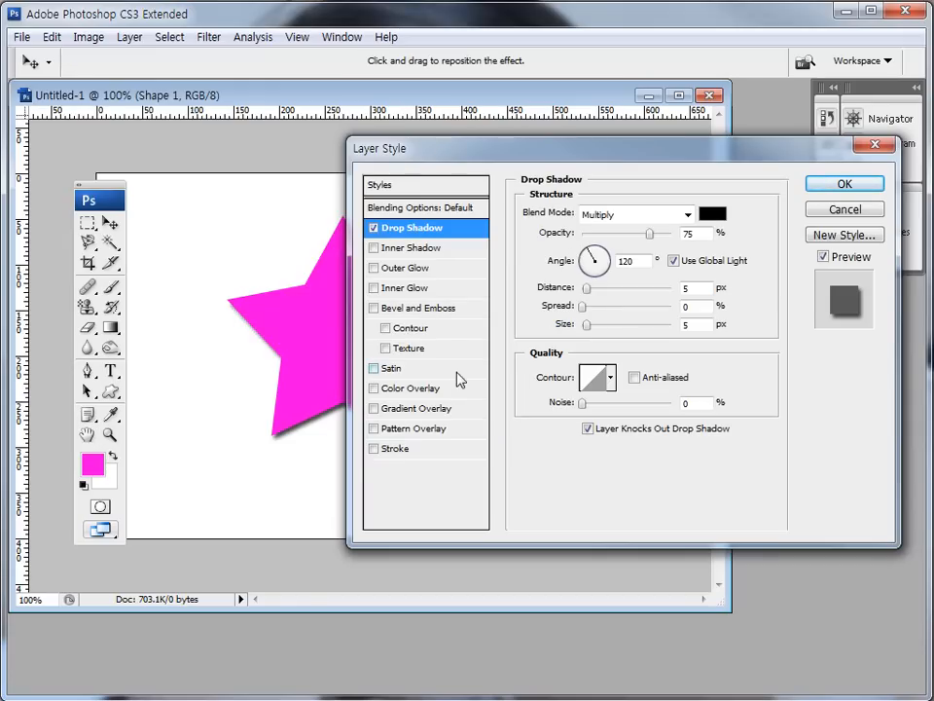
pyautogui.moveTo(586, 290); pyautogui.dragTo(597, 334)
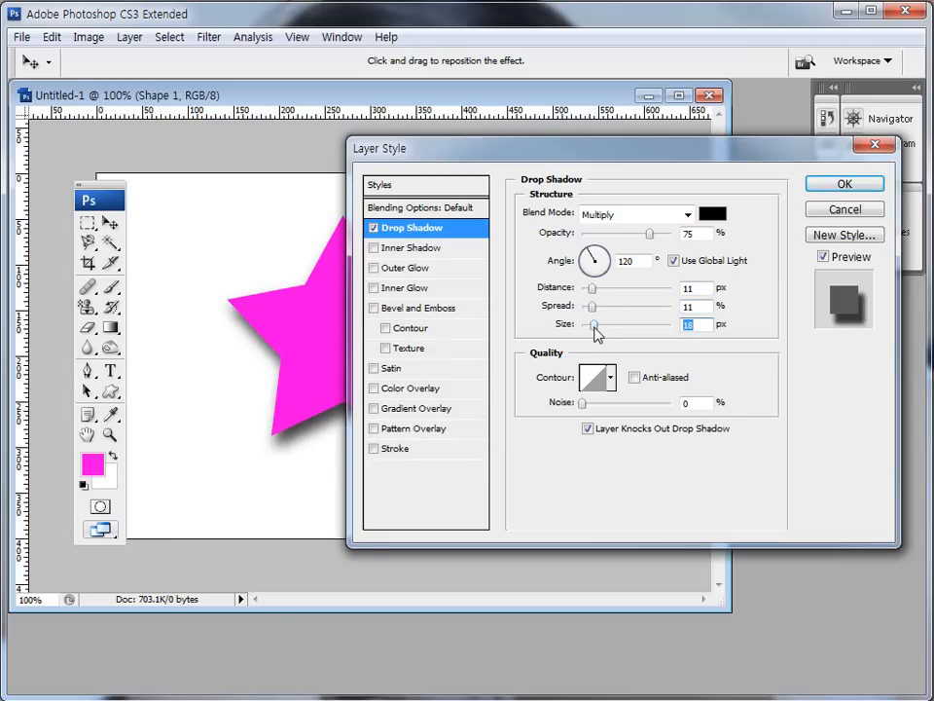
pyautogui.click(828, 190)
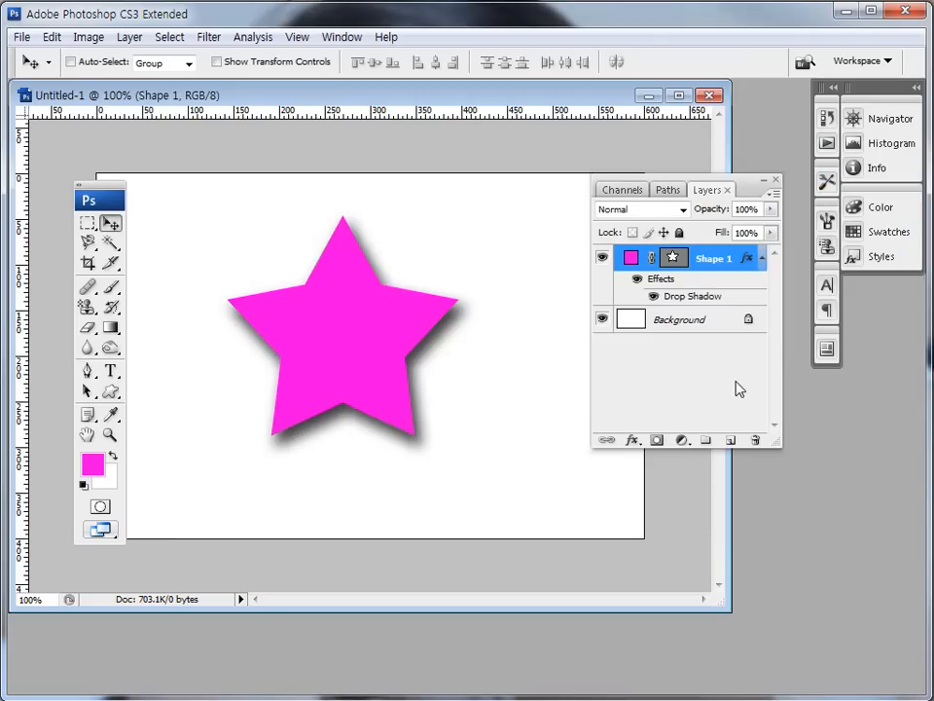
pyautogui.moveTo(615, 263); pyautogui.dragTo(758, 272)
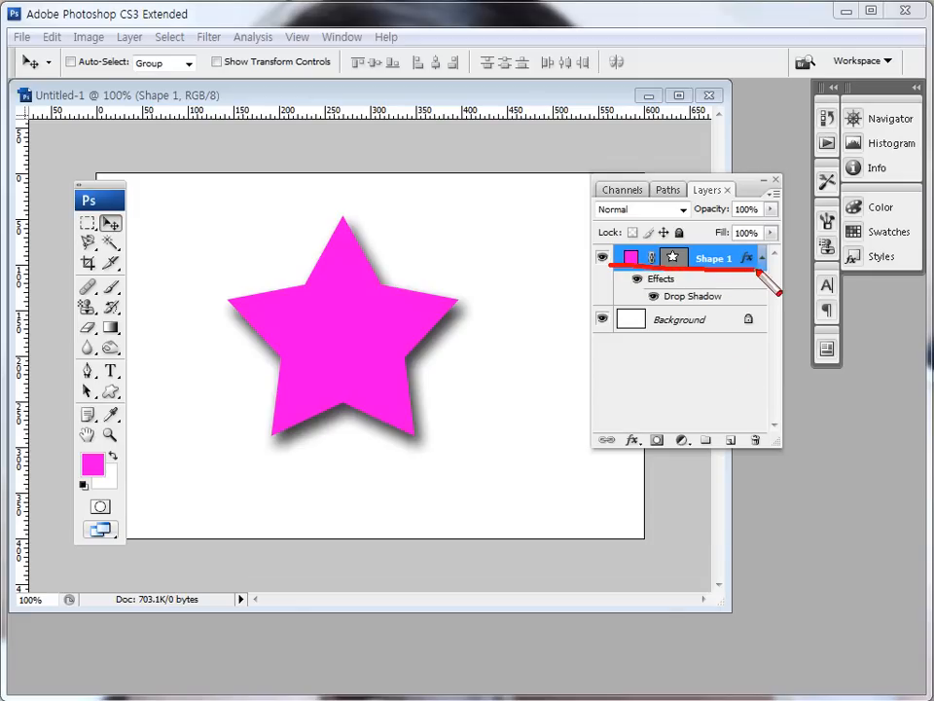
pyautogui.moveTo(628, 270)
pyautogui.mouseDown()
pyautogui.moveTo(627, 310)
pyautogui.moveTo(751, 310)
pyautogui.moveTo(767, 290)
pyautogui.moveTo(765, 273)
pyautogui.mouseUp()
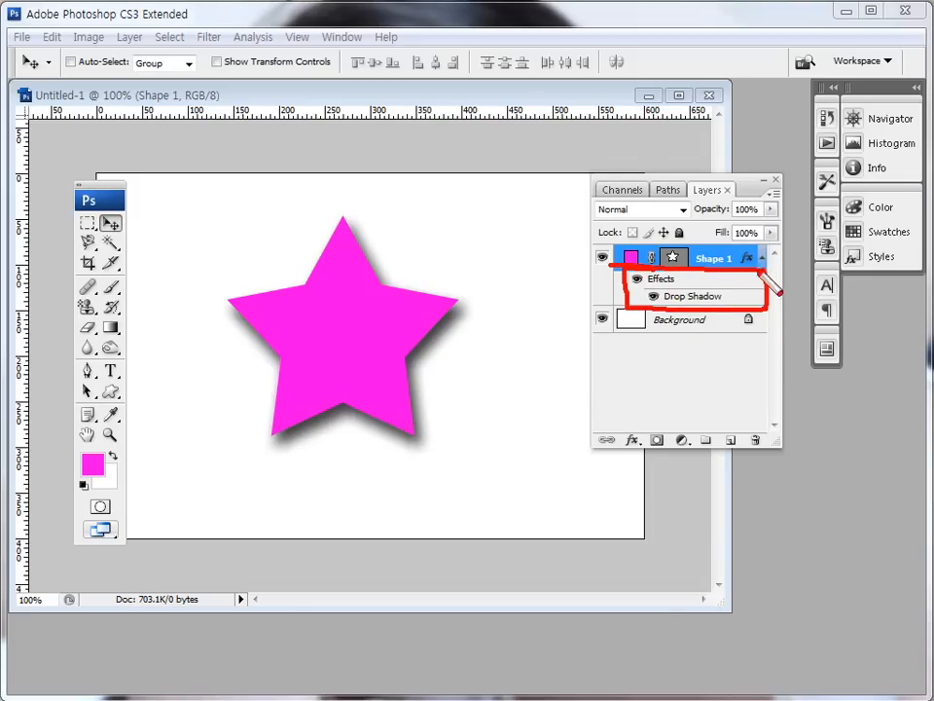
pyautogui.moveTo(636, 284)
pyautogui.mouseDown()
pyautogui.moveTo(681, 290)
pyautogui.moveTo(670, 306)
pyautogui.moveTo(726, 306)
pyautogui.moveTo(749, 273)
pyautogui.moveTo(741, 262)
pyautogui.moveTo(752, 247)
pyautogui.moveTo(768, 272)
pyautogui.mouseUp()
pyautogui.press('Escape')
pyautogui.hotkey('ctrl', '2')
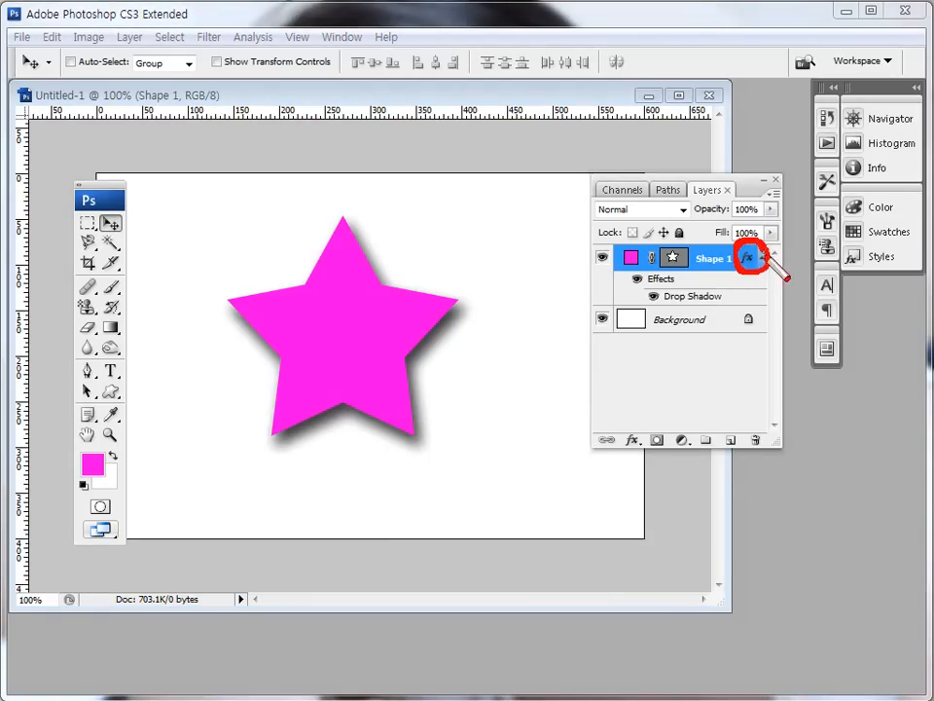
pyautogui.press('Escape')
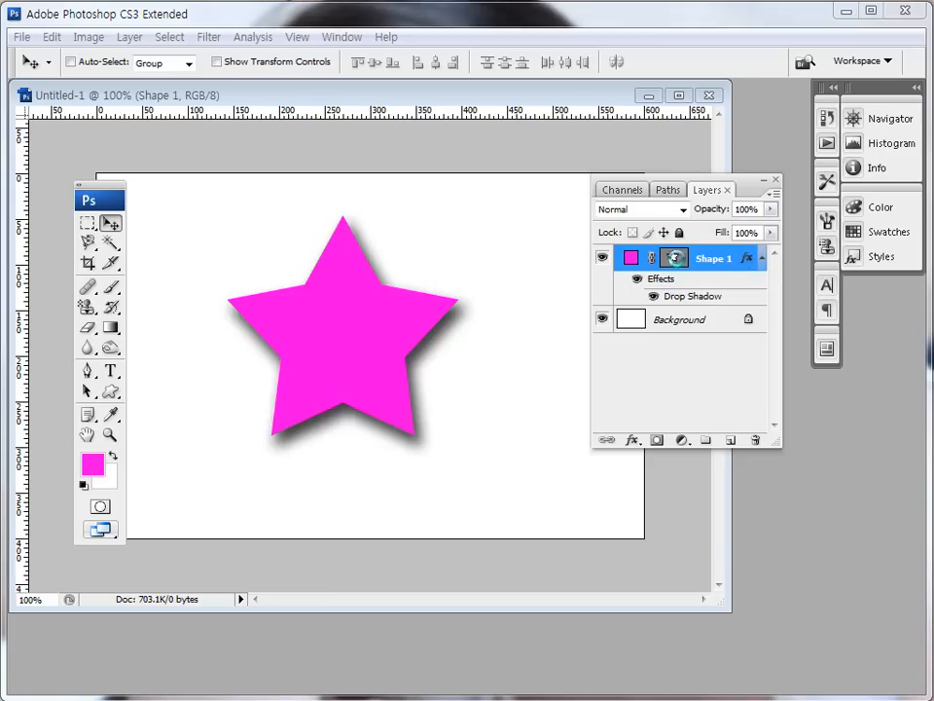
# Open the Drop Shadow settings from the effect listed under the Shape 1 layer, and close them without changes
pyautogui.click(674, 301)
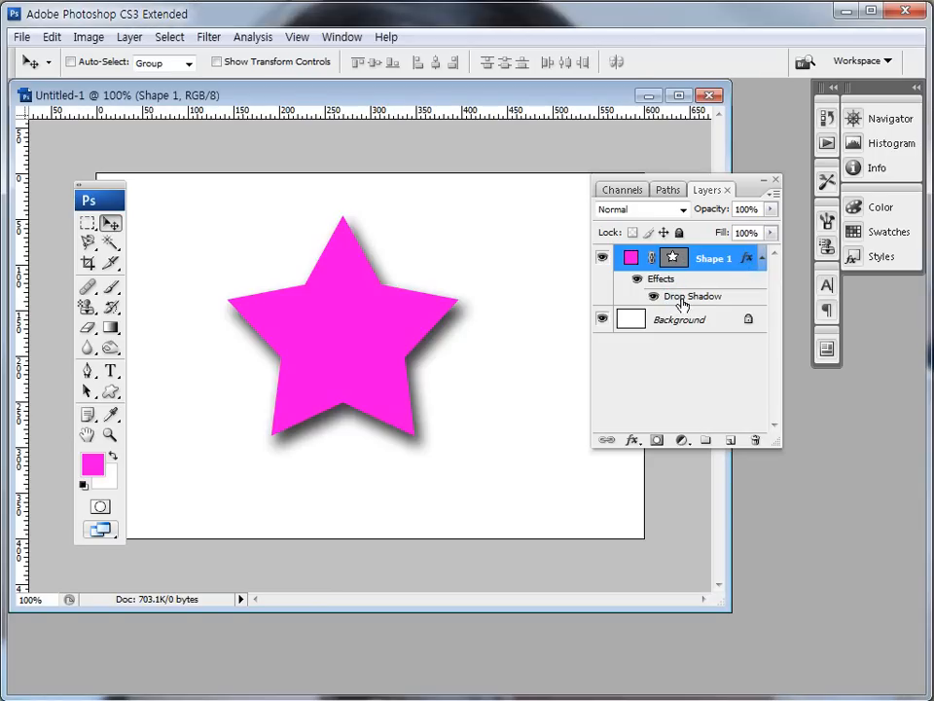
pyautogui.doubleClick(681, 297)
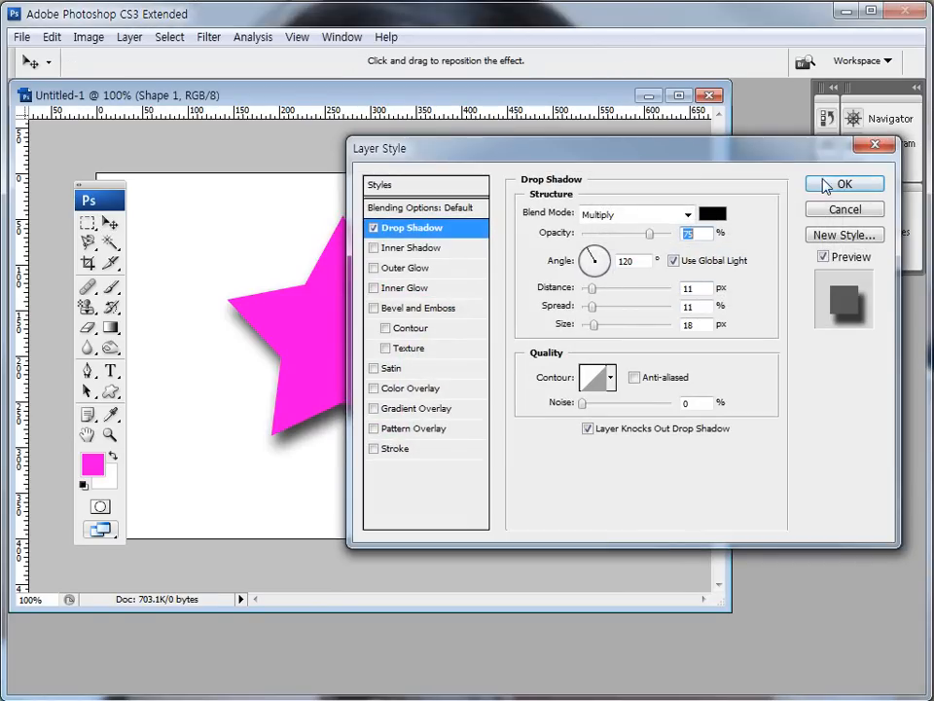
pyautogui.click(845, 210)
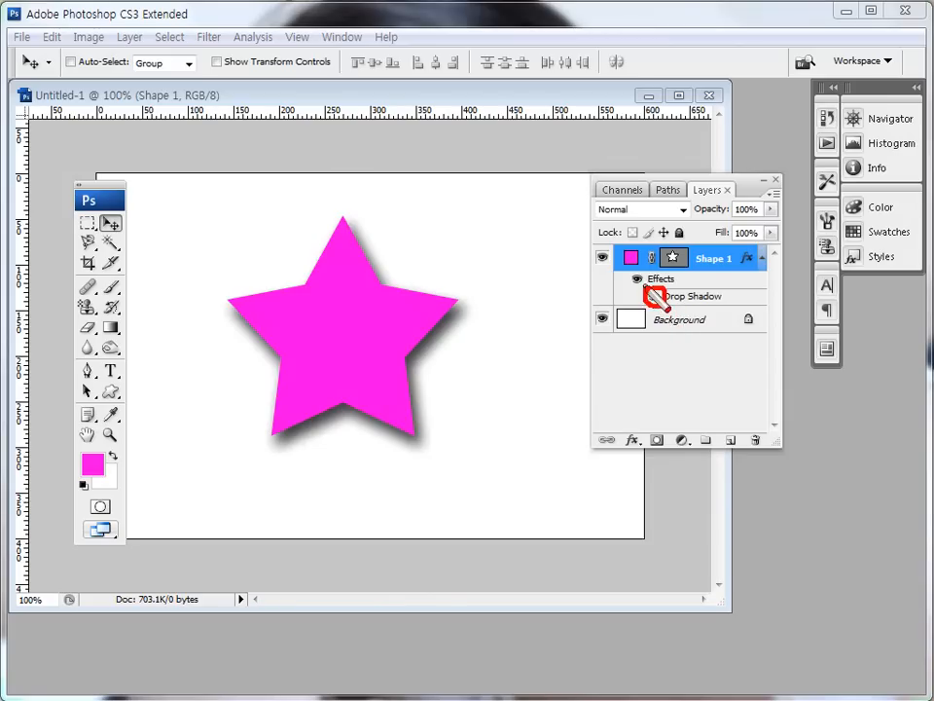
# Toggle the visibility of the Shape 1 layer's effects and of its Drop Shadow off and on
pyautogui.click(638, 280)
pyautogui.click(639, 280)
pyautogui.click(654, 297)
pyautogui.click(654, 297)
pyautogui.click(654, 297)
pyautogui.click(654, 297)
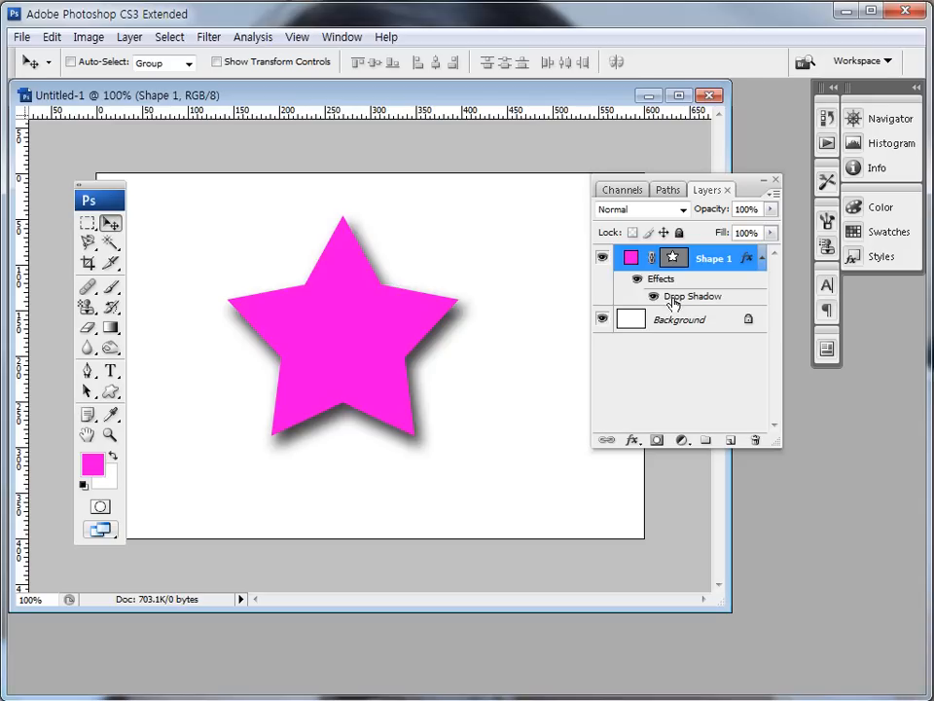
# Delete all effects from the Shape 1 layer at once
pyautogui.moveTo(670, 282); pyautogui.dragTo(755, 440)
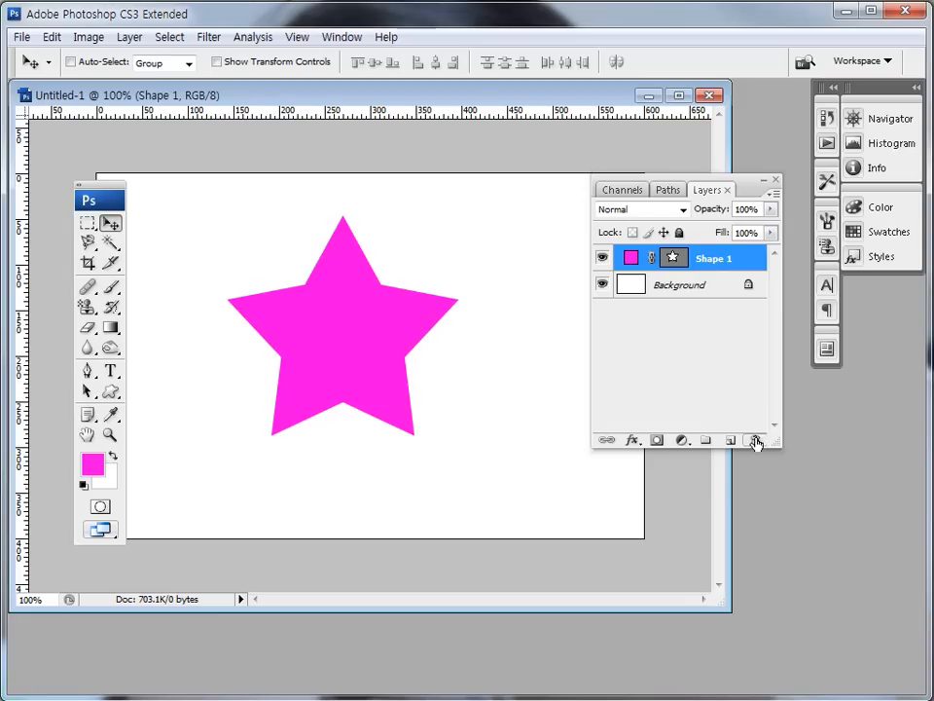
pyautogui.click(678, 256)
pyautogui.click(677, 256)
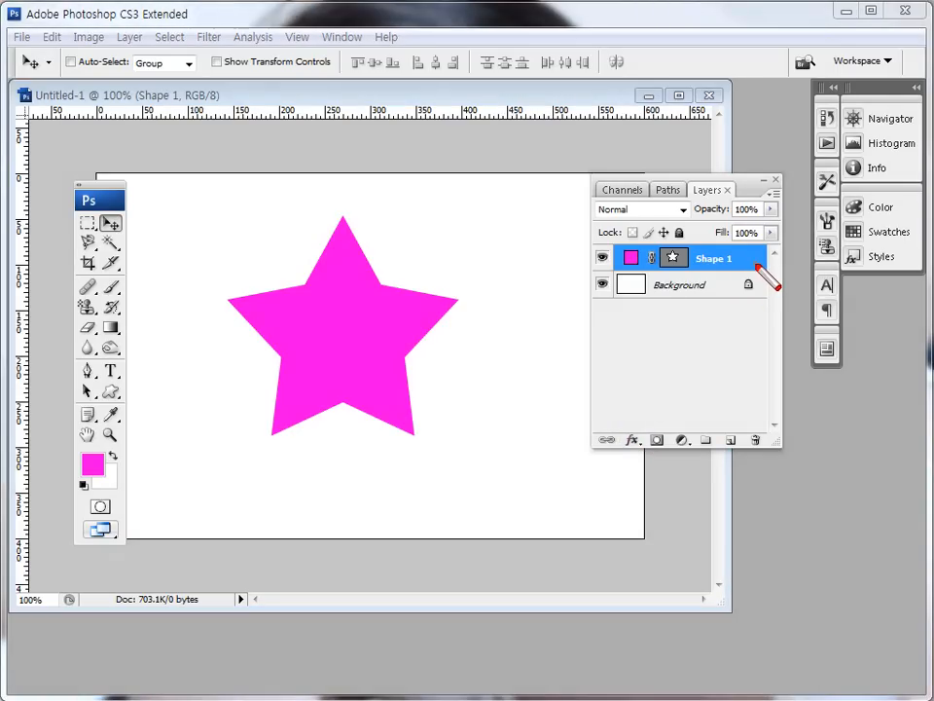
pyautogui.moveTo(629, 274)
pyautogui.mouseDown()
pyautogui.moveTo(755, 273)
pyautogui.moveTo(755, 249)
pyautogui.moveTo(764, 265)
pyautogui.moveTo(746, 273)
pyautogui.moveTo(750, 253)
pyautogui.moveTo(756, 271)
pyautogui.moveTo(745, 252)
pyautogui.moveTo(761, 257)
pyautogui.moveTo(755, 268)
pyautogui.mouseUp()
pyautogui.press('Escape')
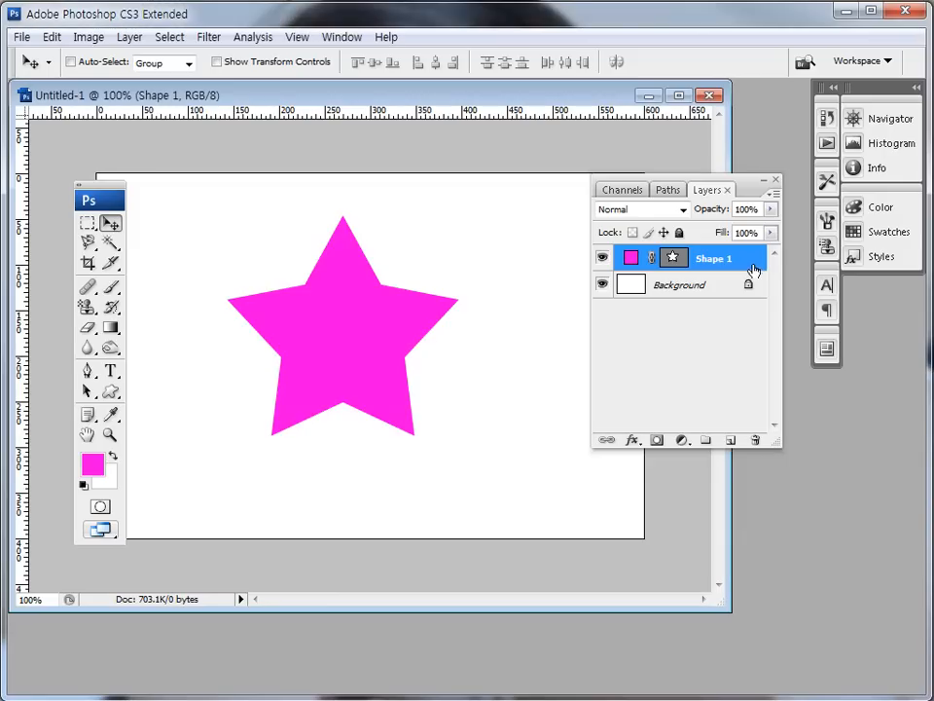
# Add a Drop Shadow to the Shape 1 layer with distance 13 px, spread 9% and size 27 px
pyautogui.doubleClick(755, 271)
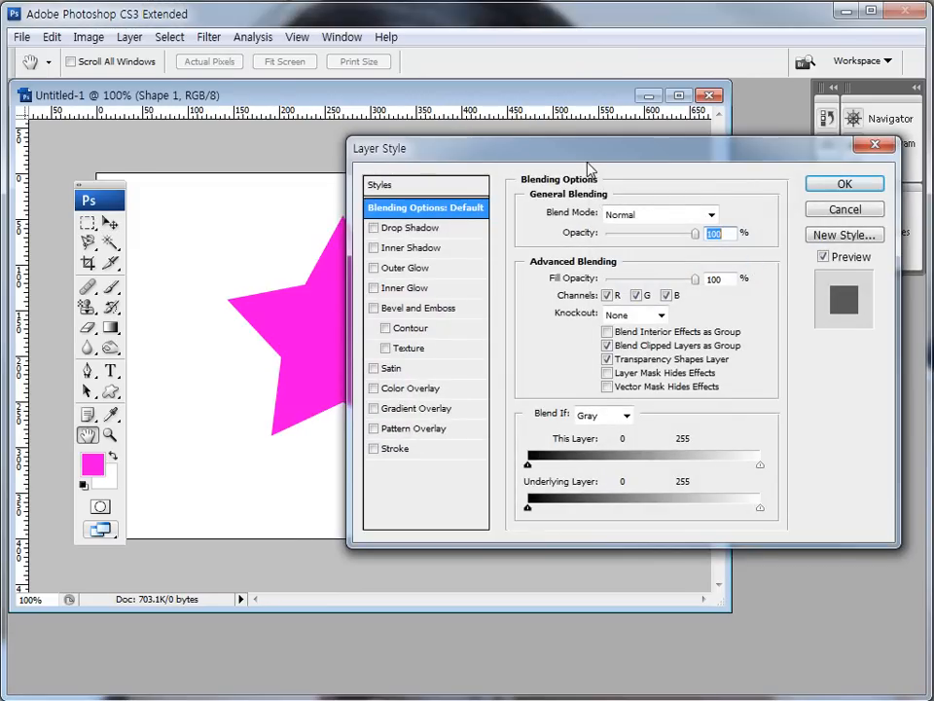
pyautogui.moveTo(588, 166); pyautogui.dragTo(510, 165)
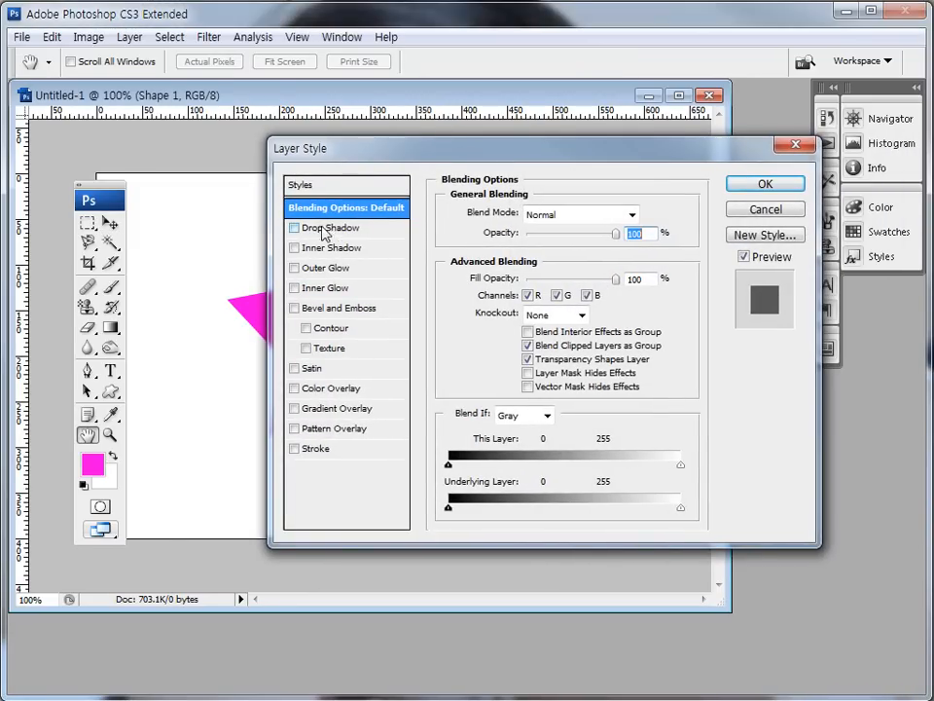
pyautogui.click(369, 230)
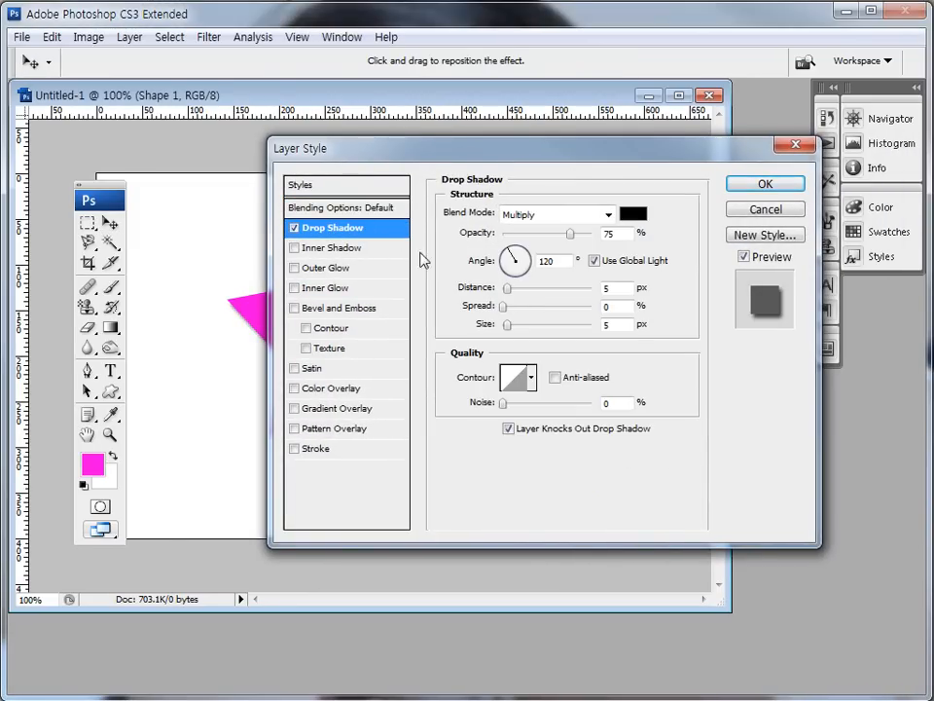
pyautogui.moveTo(506, 289)
pyautogui.mouseDown()
pyautogui.moveTo(516, 290)
pyautogui.moveTo(510, 308)
pyautogui.mouseUp()
pyautogui.moveTo(507, 325); pyautogui.dragTo(517, 325)
pyautogui.click(744, 186)
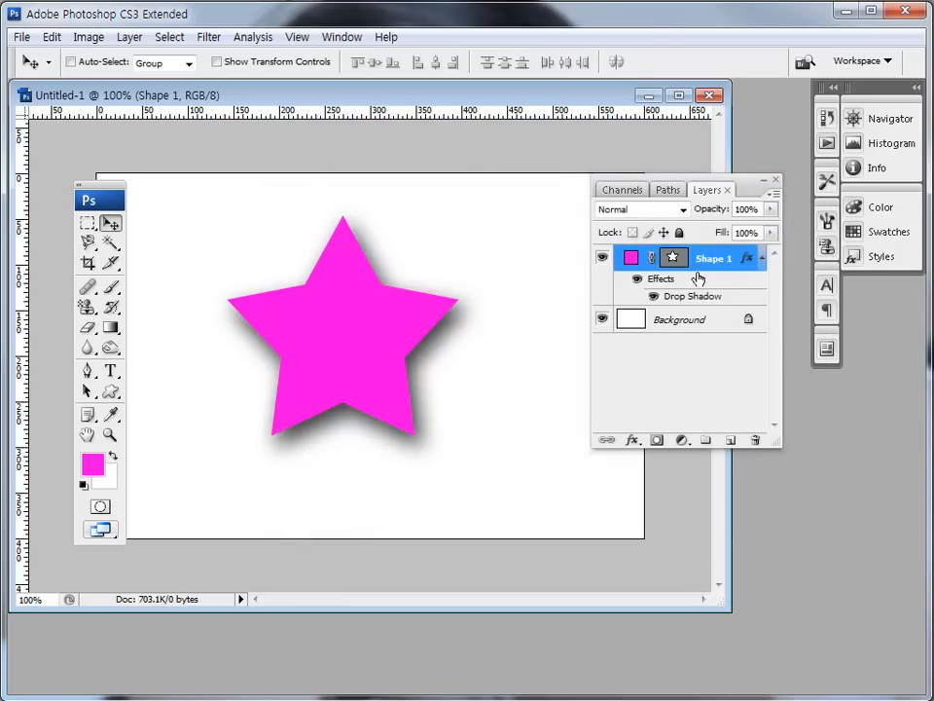
# Look over the Layer Style commands available for the Shape 1 layer without applying any
pyautogui.click(130, 37)
pyautogui.moveTo(167, 141)
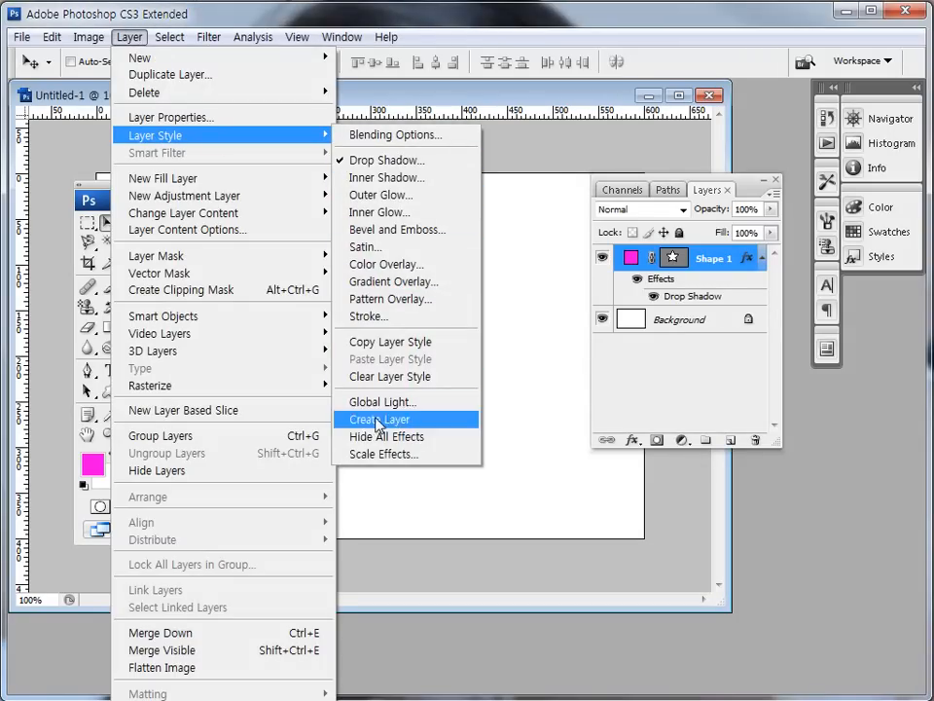
pyautogui.click(615, 386)
pyautogui.click(715, 257)
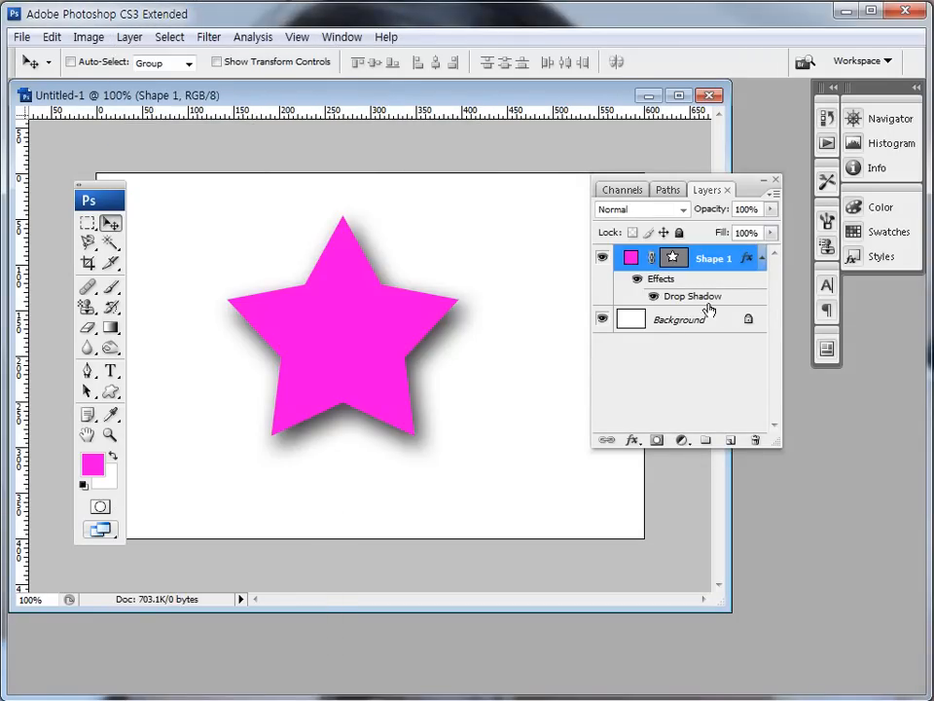
pyautogui.click(632, 440)
pyautogui.hotkey('ctrl', 'shift', 'd')
pyautogui.moveTo(679, 270)
pyautogui.mouseDown()
pyautogui.moveTo(756, 277)
pyautogui.moveTo(742, 274)
pyautogui.moveTo(768, 253)
pyautogui.mouseUp()
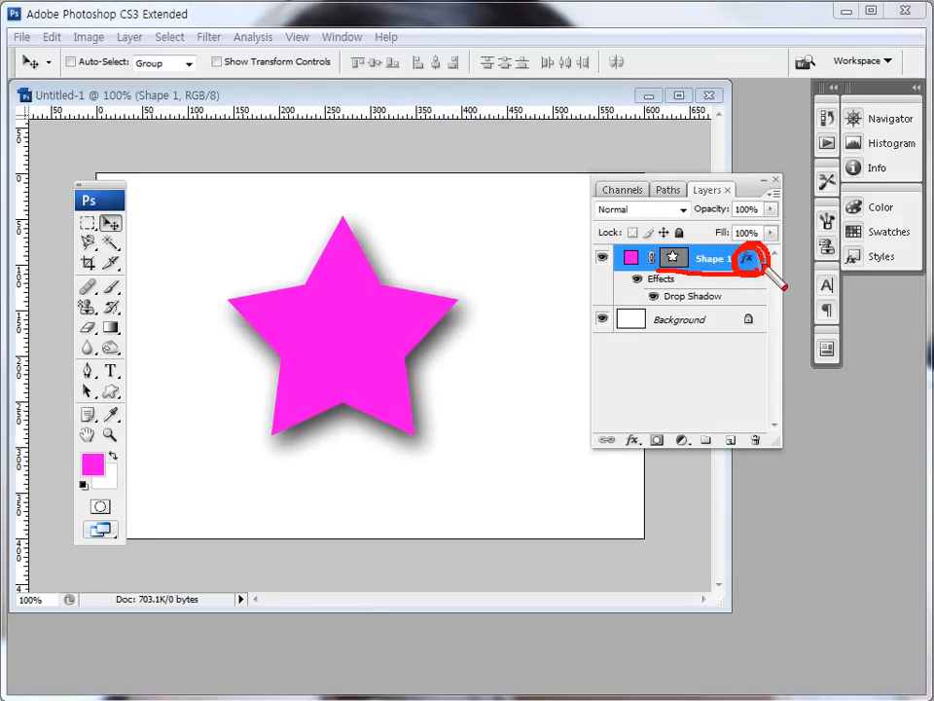
pyautogui.press('Escape')
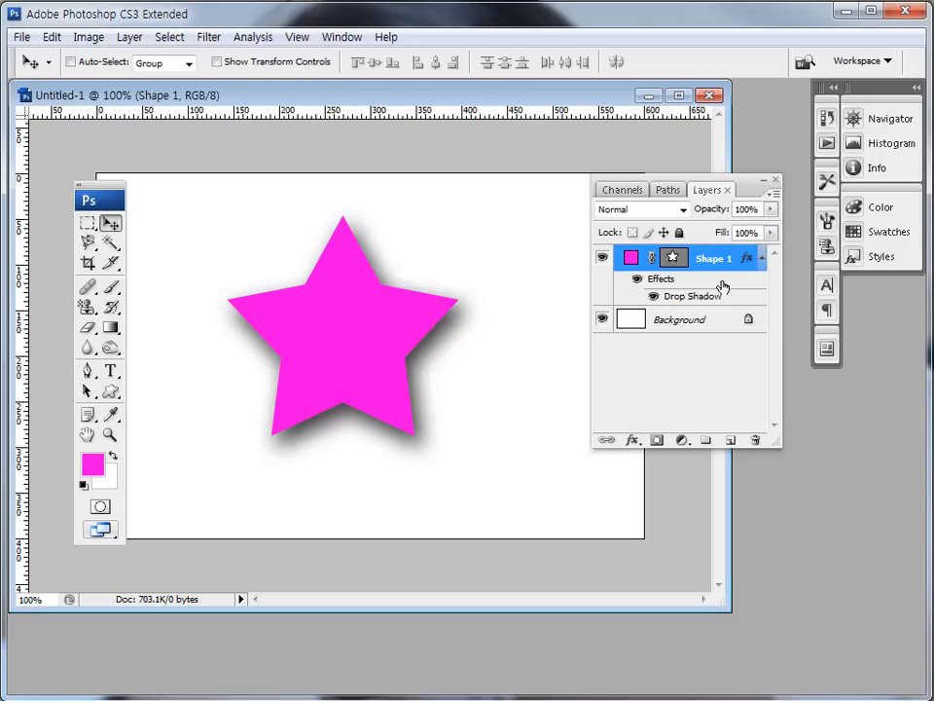
# Reopen the layer style of Shape 1 and add Inner Shadow and Outer Glow alongside its Drop Shadow
pyautogui.doubleClick(747, 262)
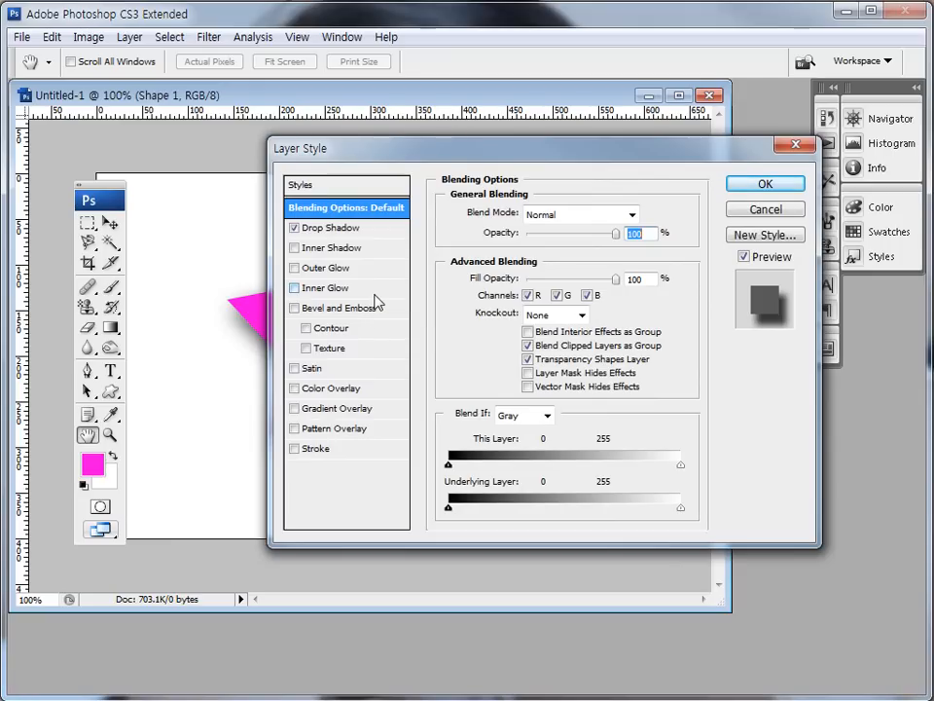
pyautogui.click(367, 230)
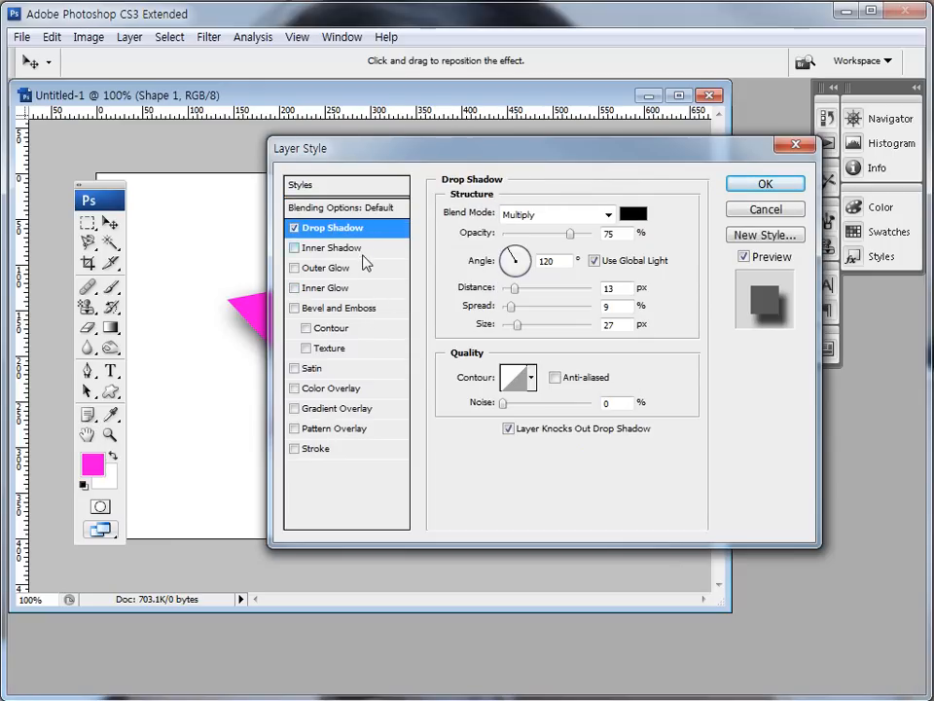
pyautogui.click(364, 250)
pyautogui.hotkey('ctrl', '2')
pyautogui.moveTo(584, 399)
pyautogui.mouseDown()
pyautogui.moveTo(443, 358)
pyautogui.moveTo(488, 170)
pyautogui.moveTo(654, 210)
pyautogui.moveTo(667, 314)
pyautogui.moveTo(572, 416)
pyautogui.mouseUp()
pyautogui.press('Escape')
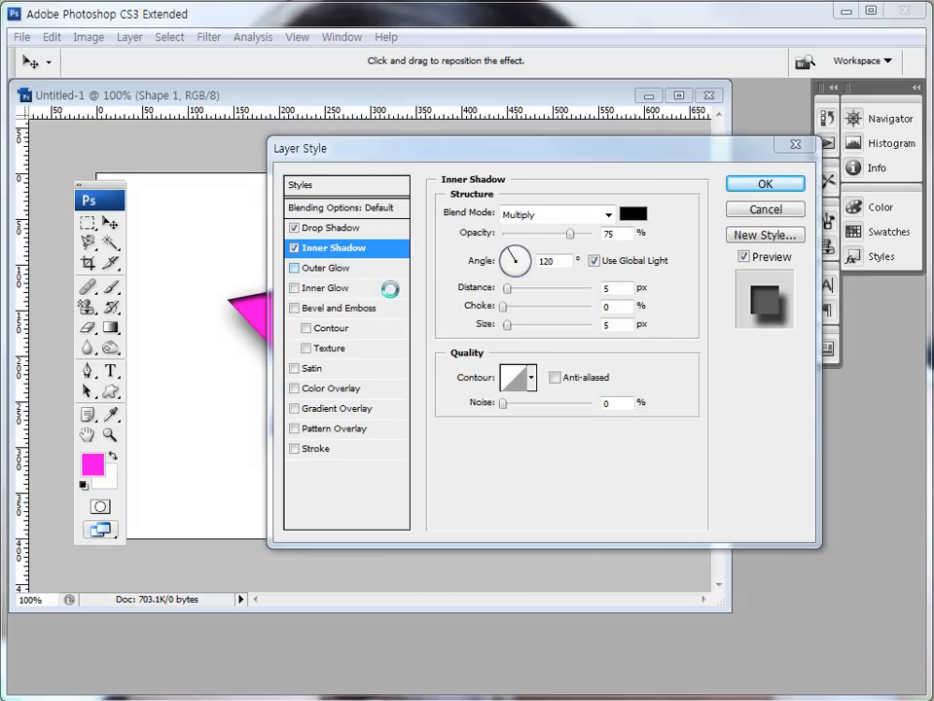
pyautogui.click(359, 268)
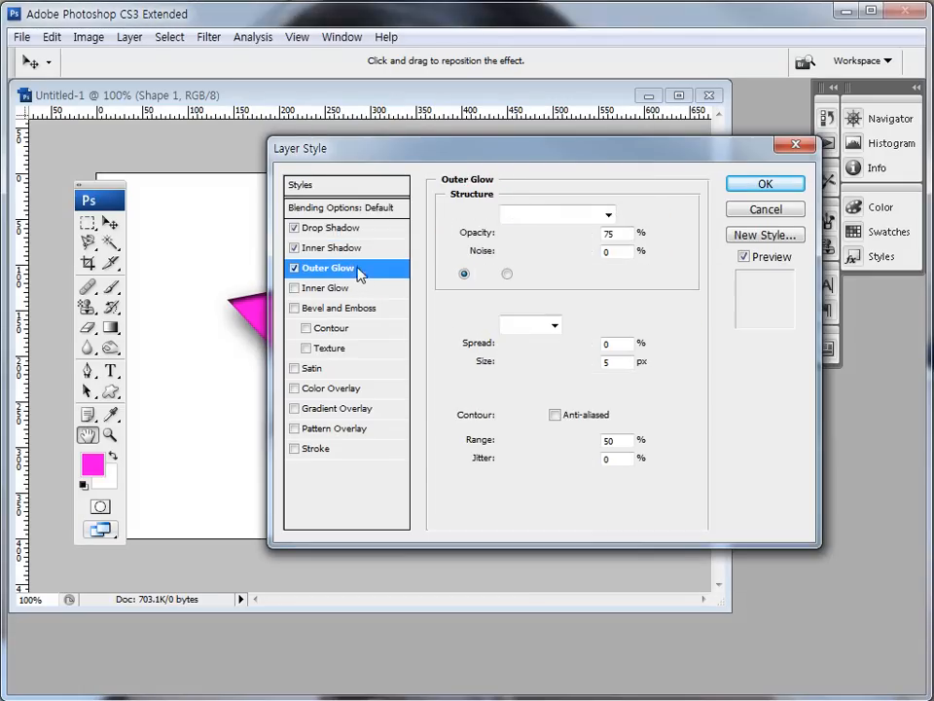
# Turn off the Drop Shadow, Inner Shadow and Outer Glow effects of the Shape 1 layer
pyautogui.click(319, 230)
pyautogui.click(310, 247)
pyautogui.click(294, 229)
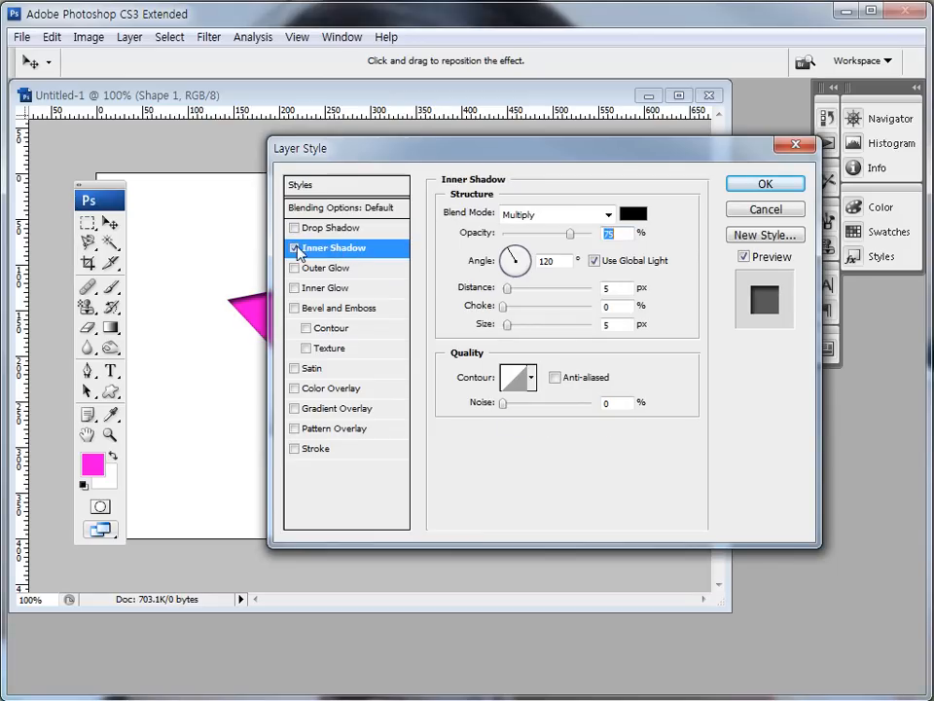
pyautogui.click(296, 249)
pyautogui.moveTo(403, 151); pyautogui.dragTo(429, 150)
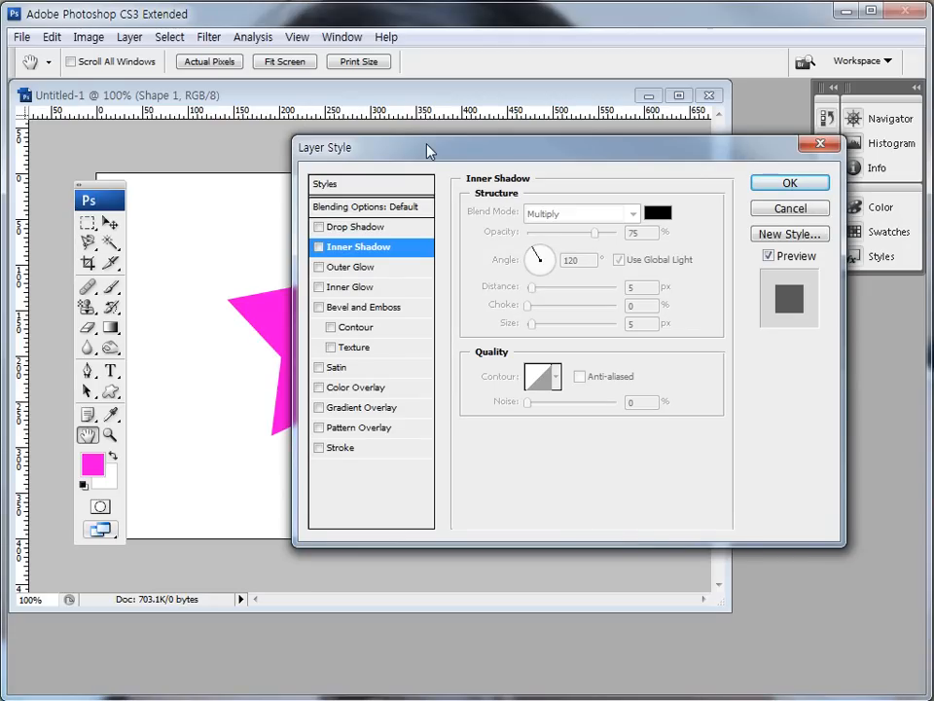
# Try Drop Shadow and Inner Shadow on the star repeatedly, switching each effect off again
pyautogui.click(375, 228)
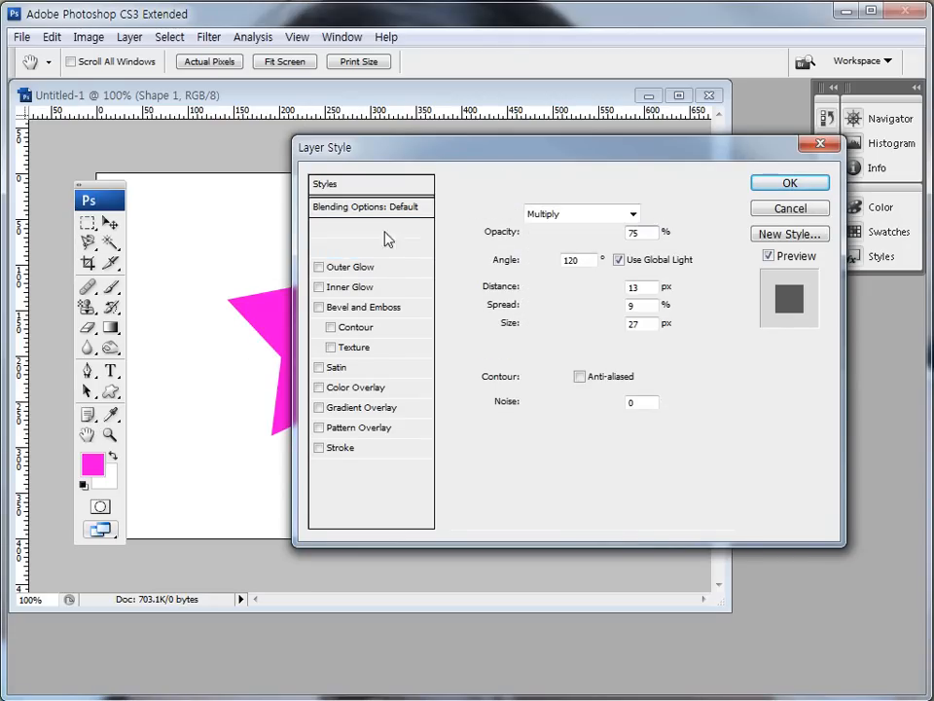
pyautogui.click(370, 248)
pyautogui.click(320, 247)
pyautogui.click(320, 227)
pyautogui.click(361, 229)
pyautogui.click(320, 226)
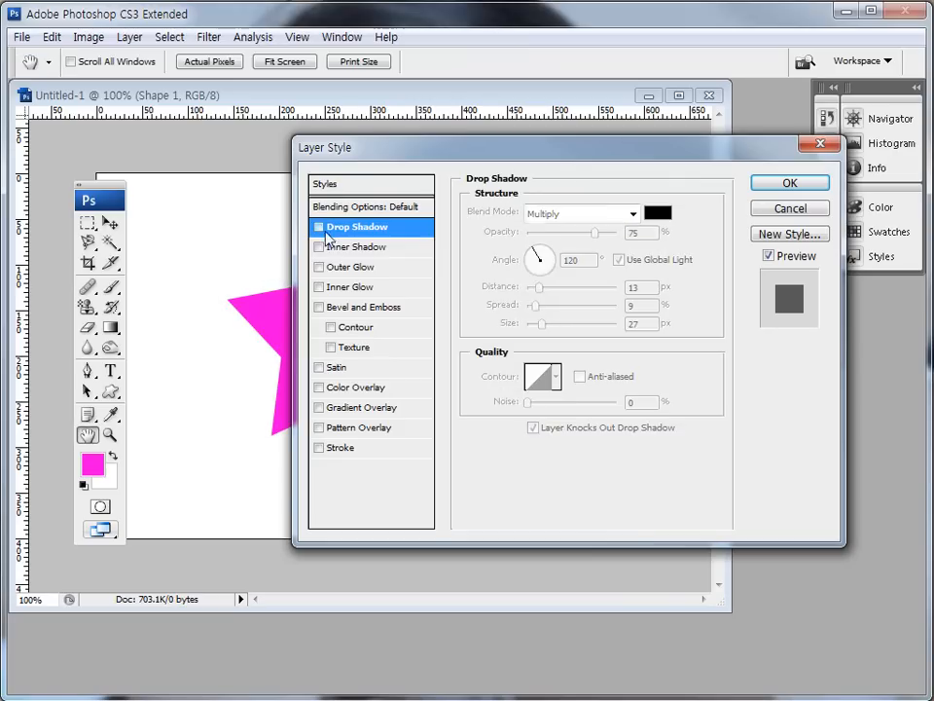
pyautogui.click(365, 247)
pyautogui.click(321, 247)
pyautogui.click(384, 227)
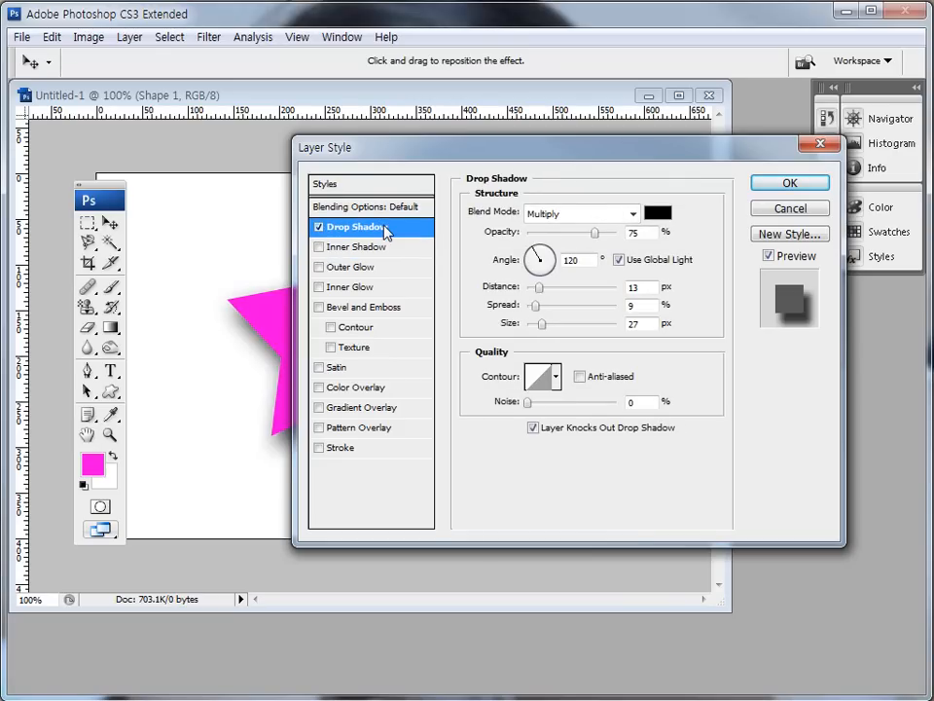
pyautogui.click(320, 227)
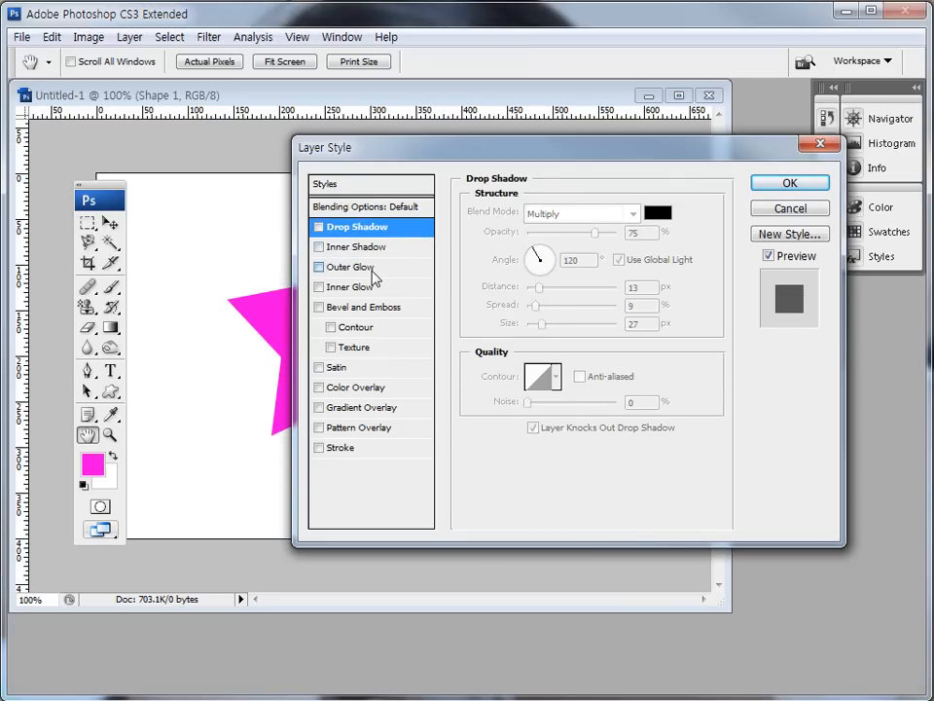
# Try Outer Glow on the star, switch it off again and return to the Drop Shadow settings
pyautogui.click(371, 269)
pyautogui.click(318, 267)
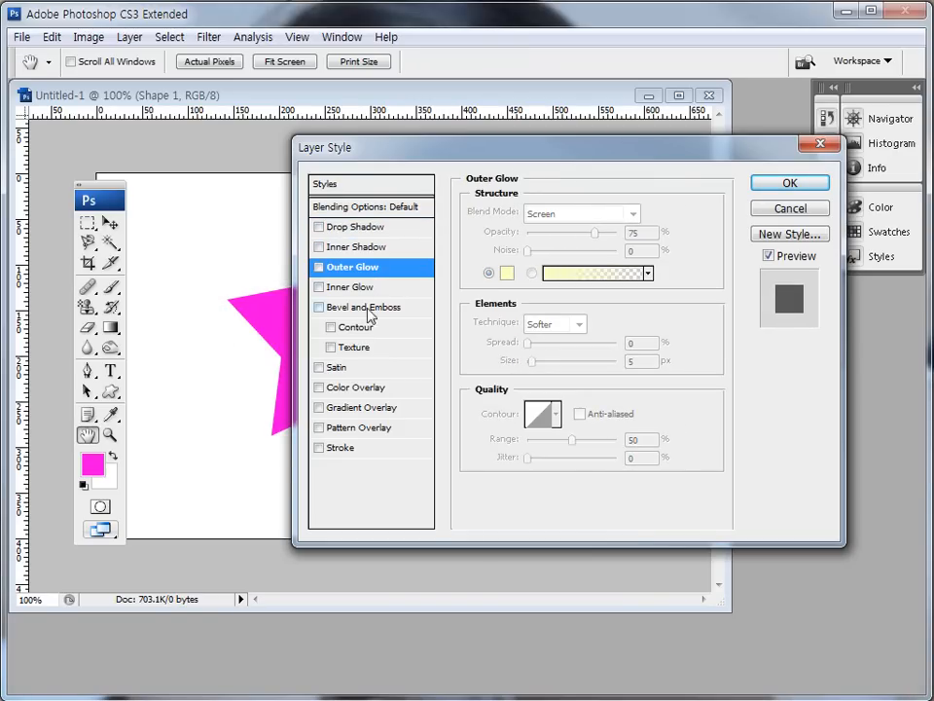
pyautogui.click(372, 230)
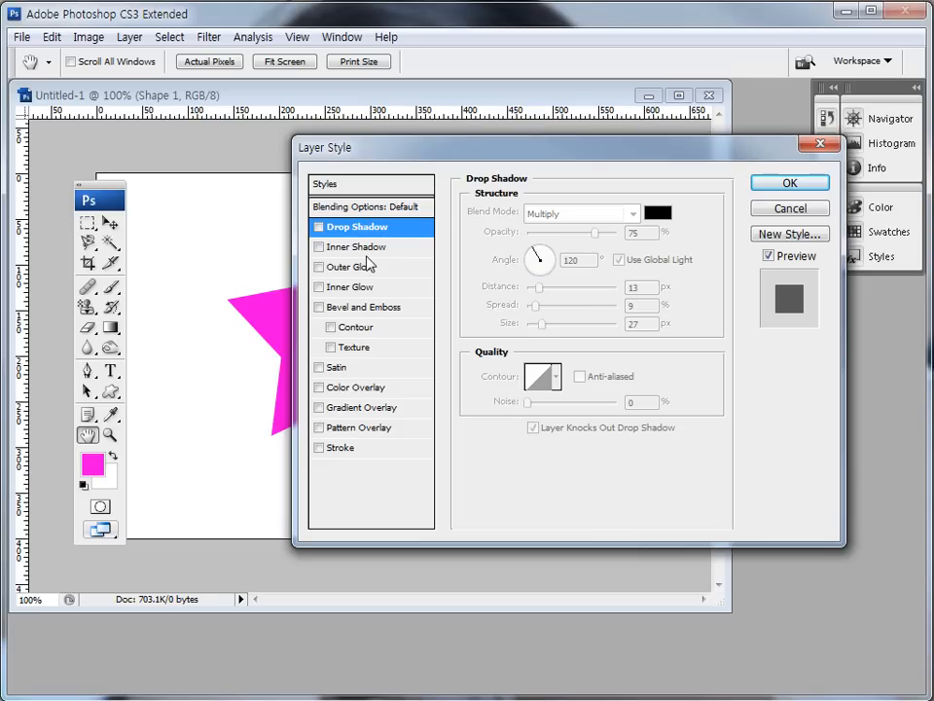